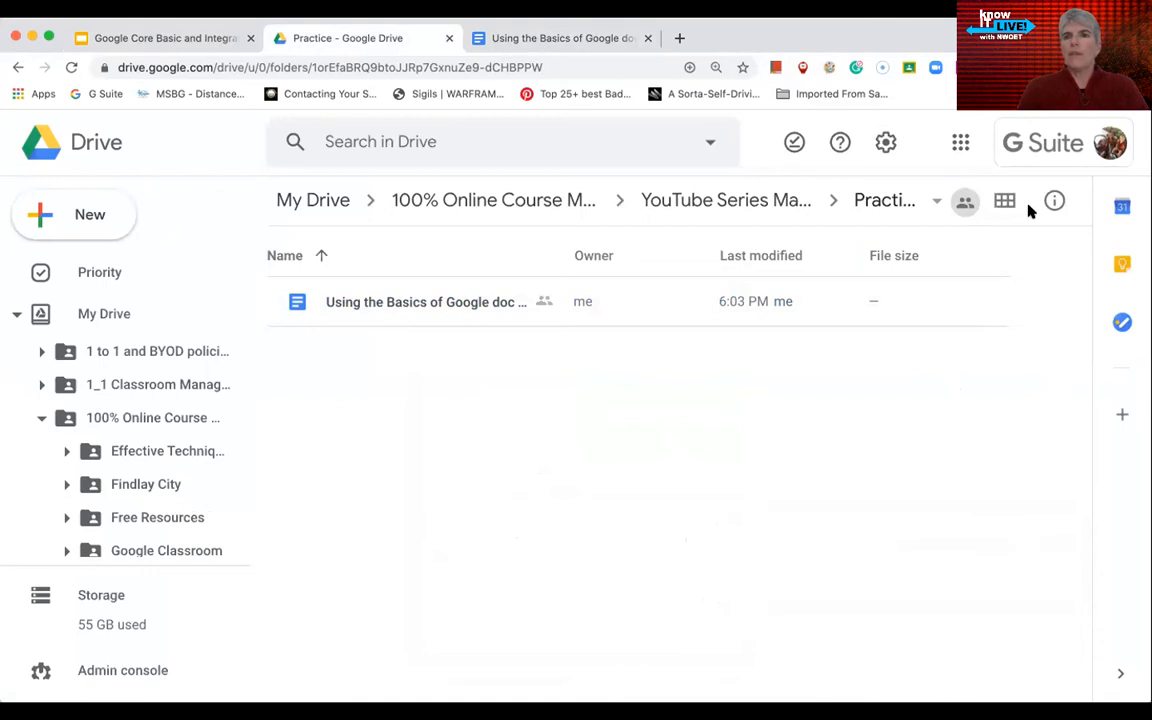
Launch Google Docs in a new tab from the Drive apps launcher.
left_click(960, 142)
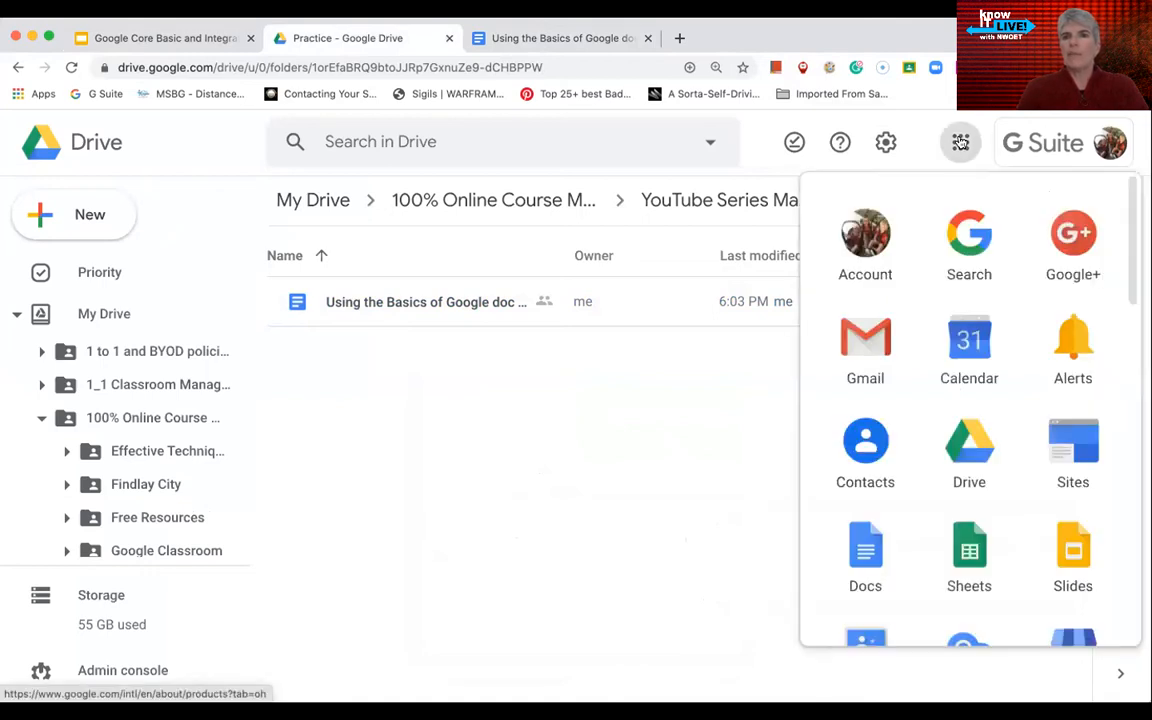
scroll(940, 405, "down", 3)
scroll(940, 405, "down", 1)
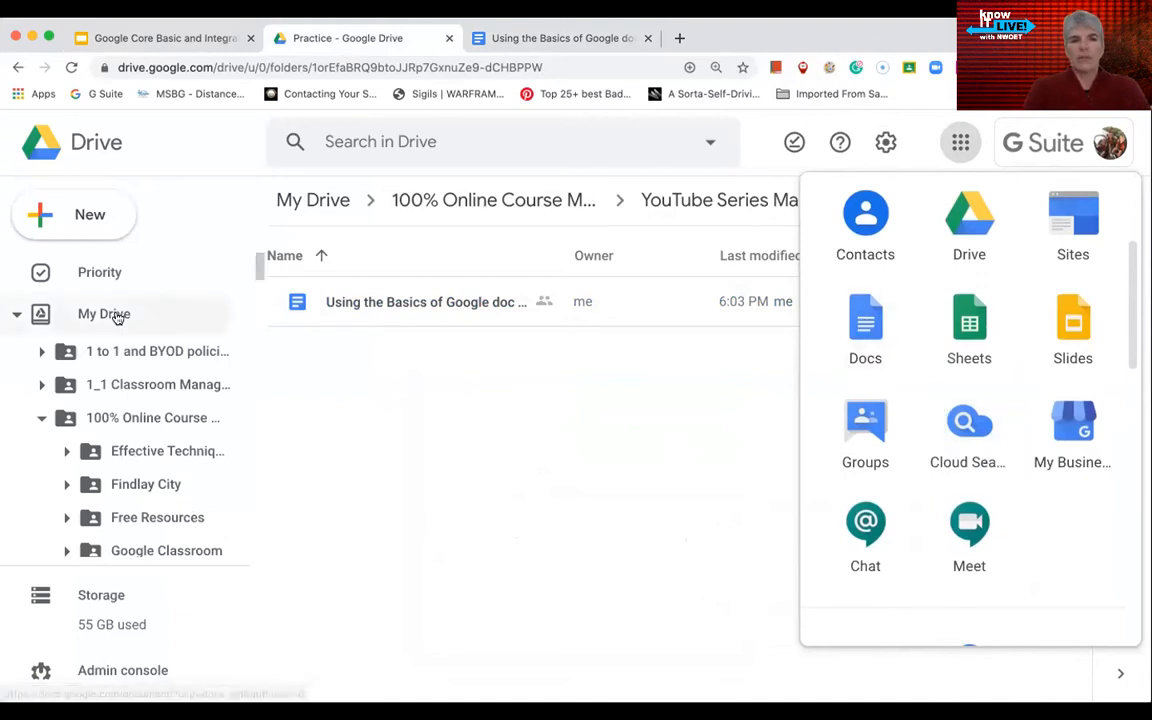
left_click(882, 318)
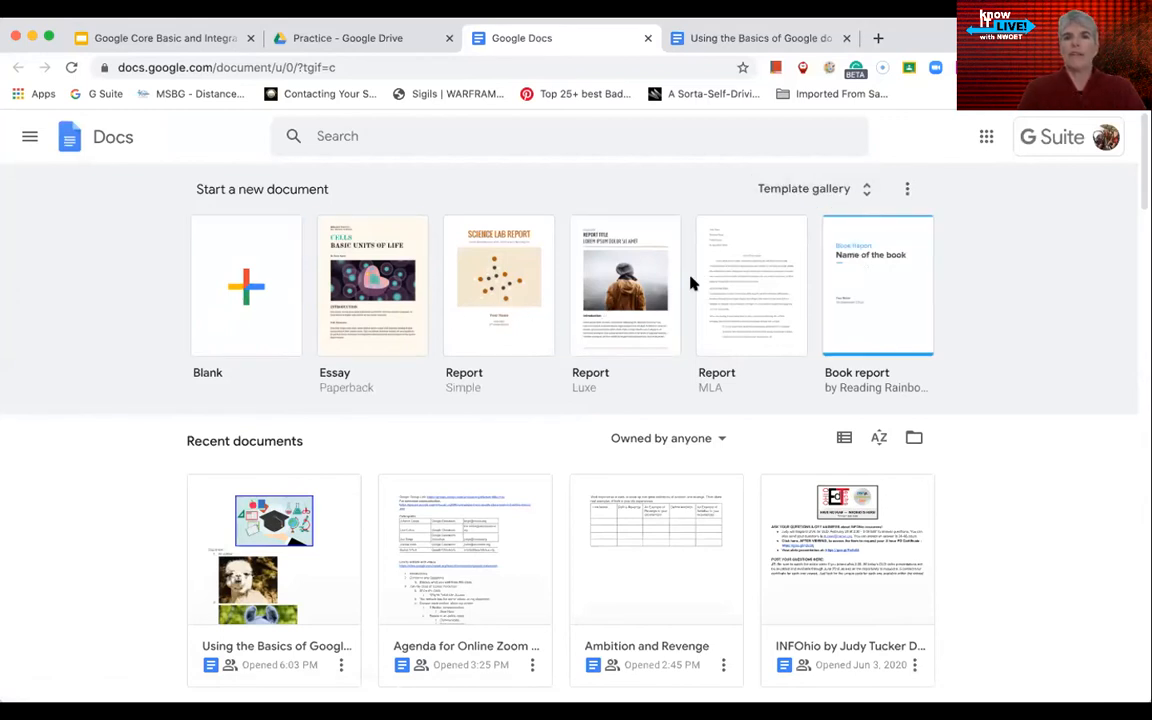
Start a Google Doc from a template in the Practice folder, accepting the shared-folder prompt.
left_click(352, 39)
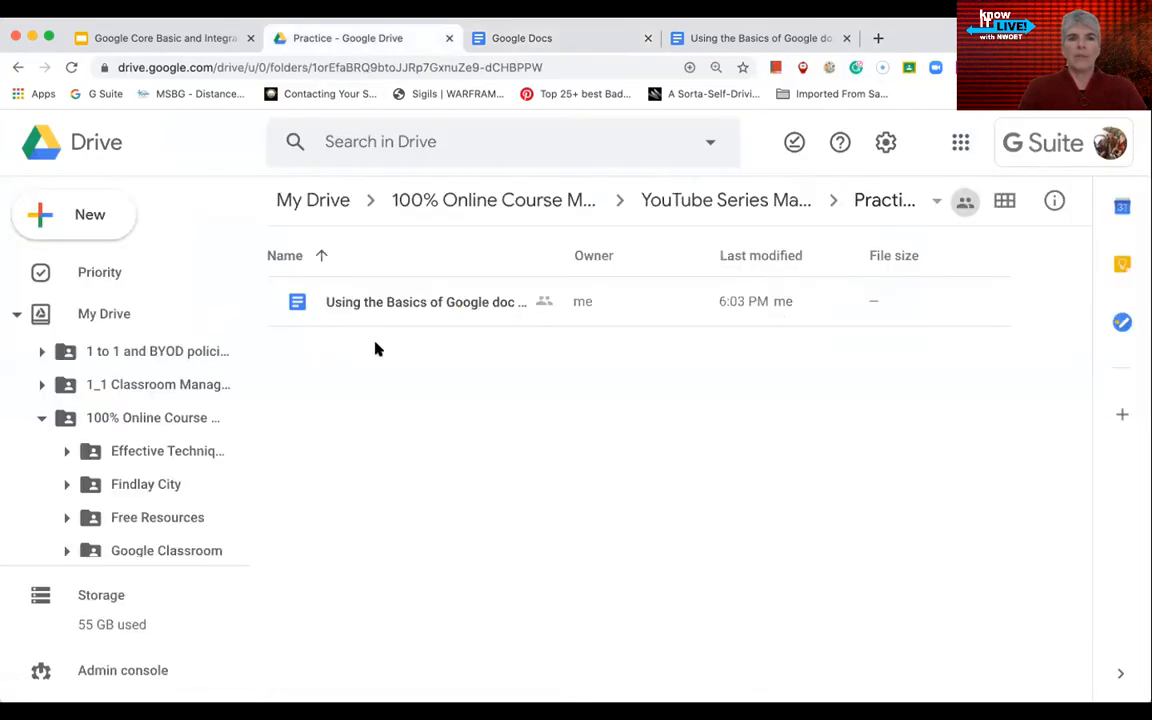
right_click(375, 404)
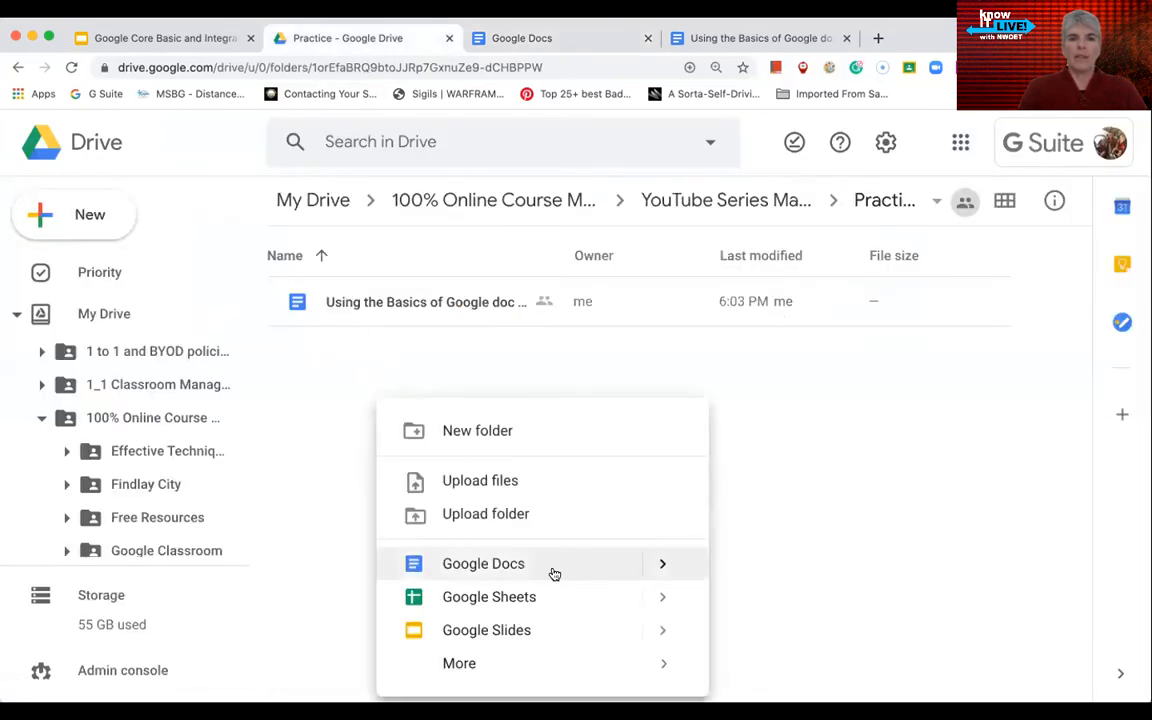
mouse_move(663, 563)
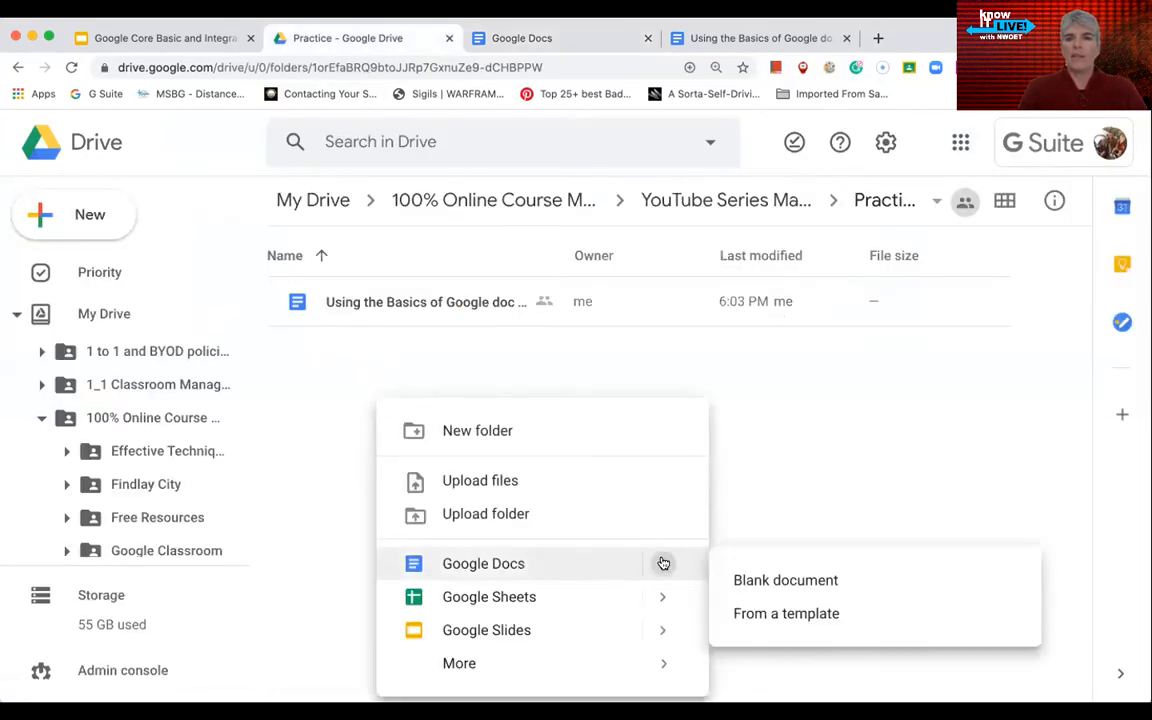
left_click(777, 616)
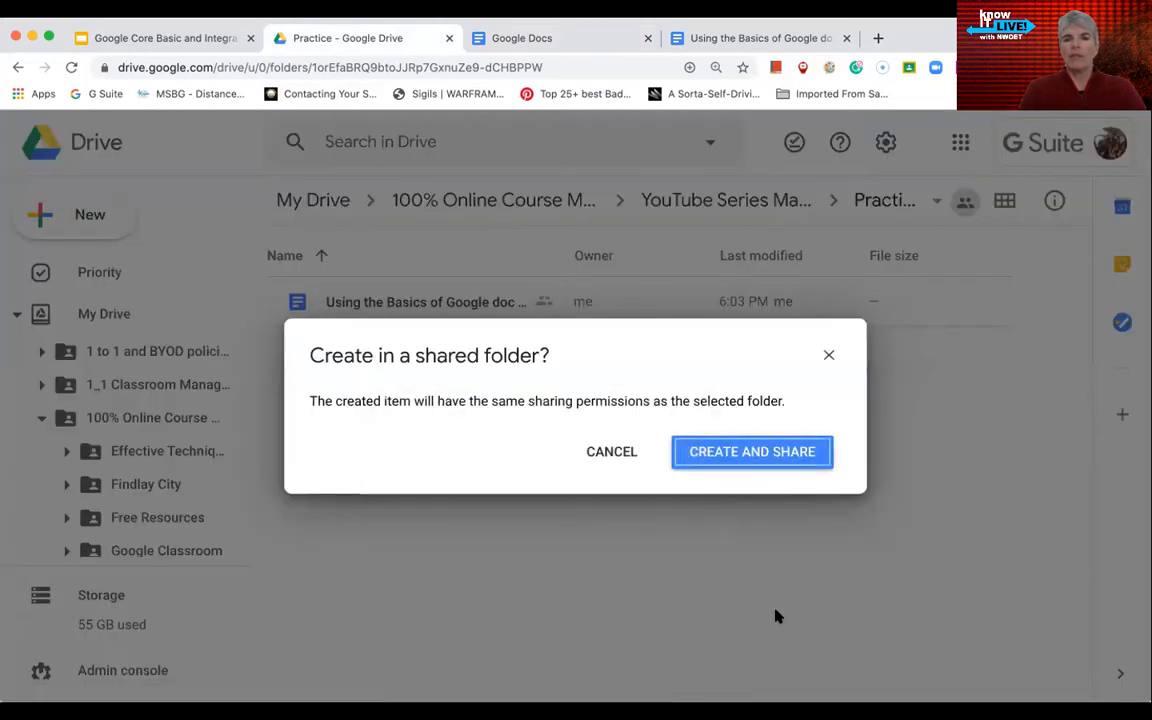
left_click(762, 449)
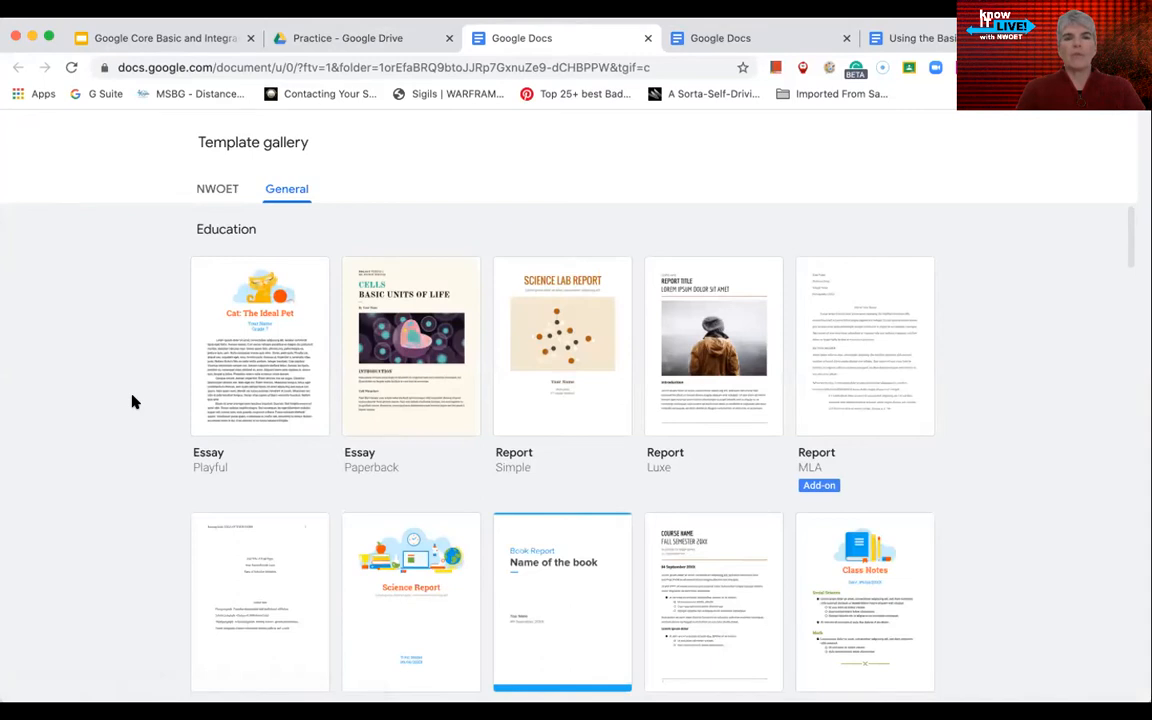
scroll(377, 464, "down", 1)
scroll(377, 464, "down", 1)
scroll(377, 464, "up", 1)
scroll(377, 464, "down", 5)
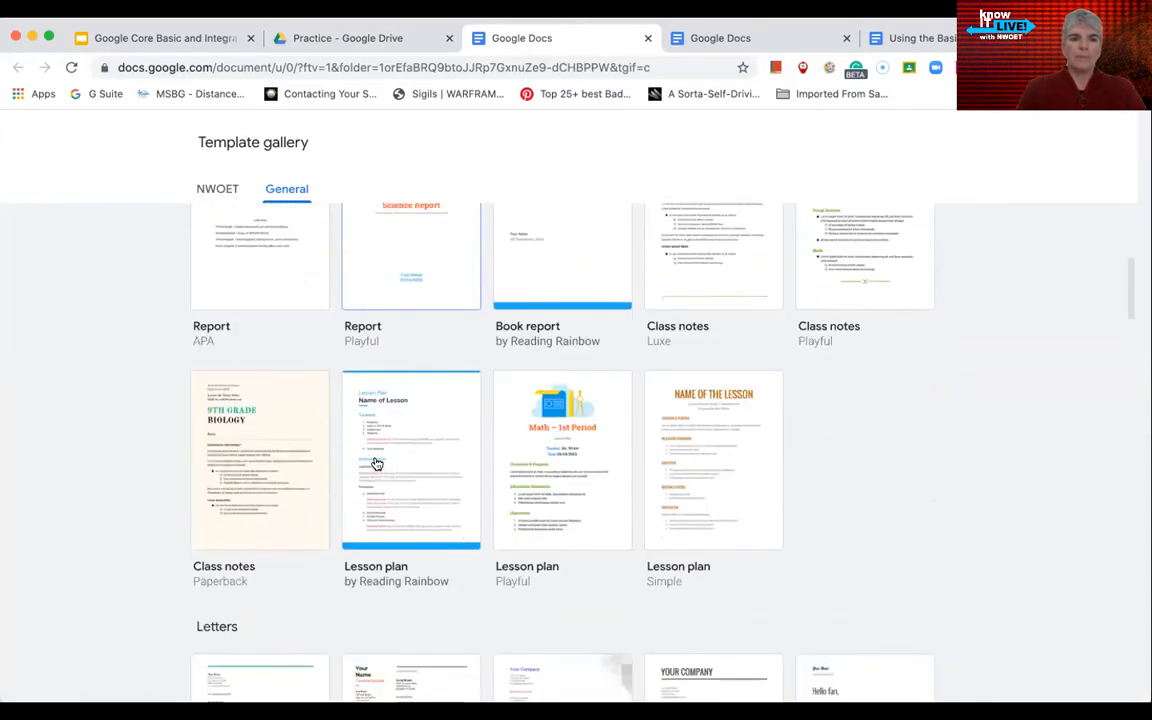
scroll(377, 464, "down", 8)
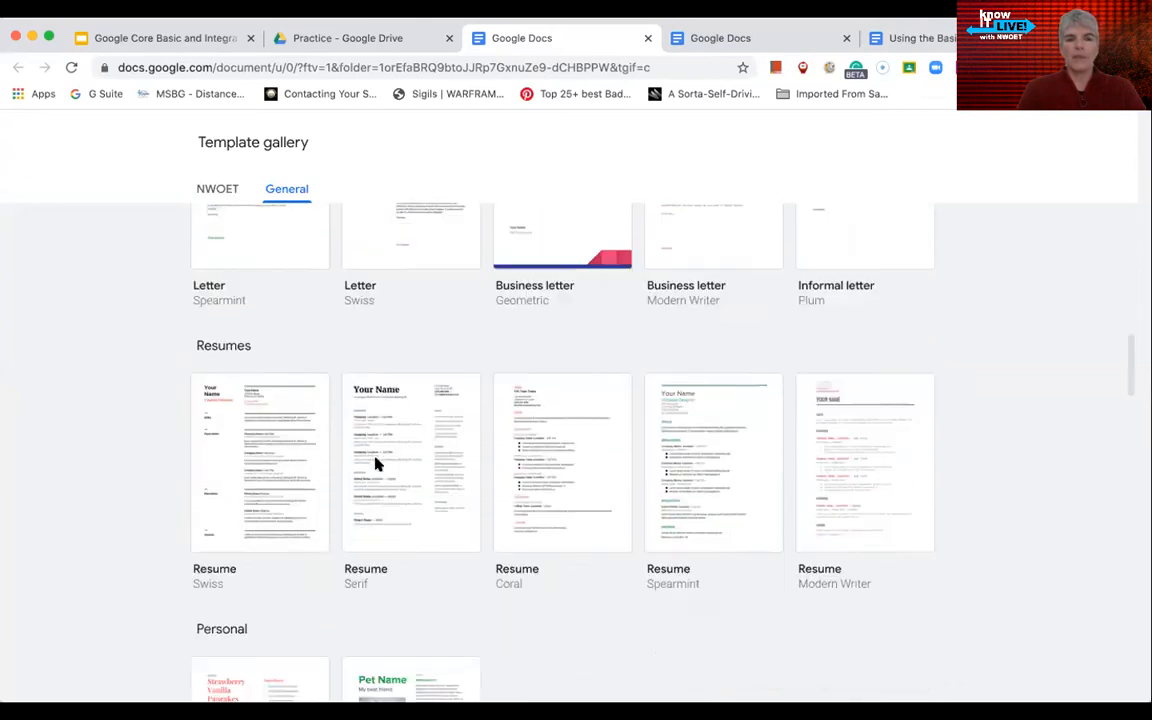
scroll(377, 464, "down", 6)
scroll(377, 464, "up", 12)
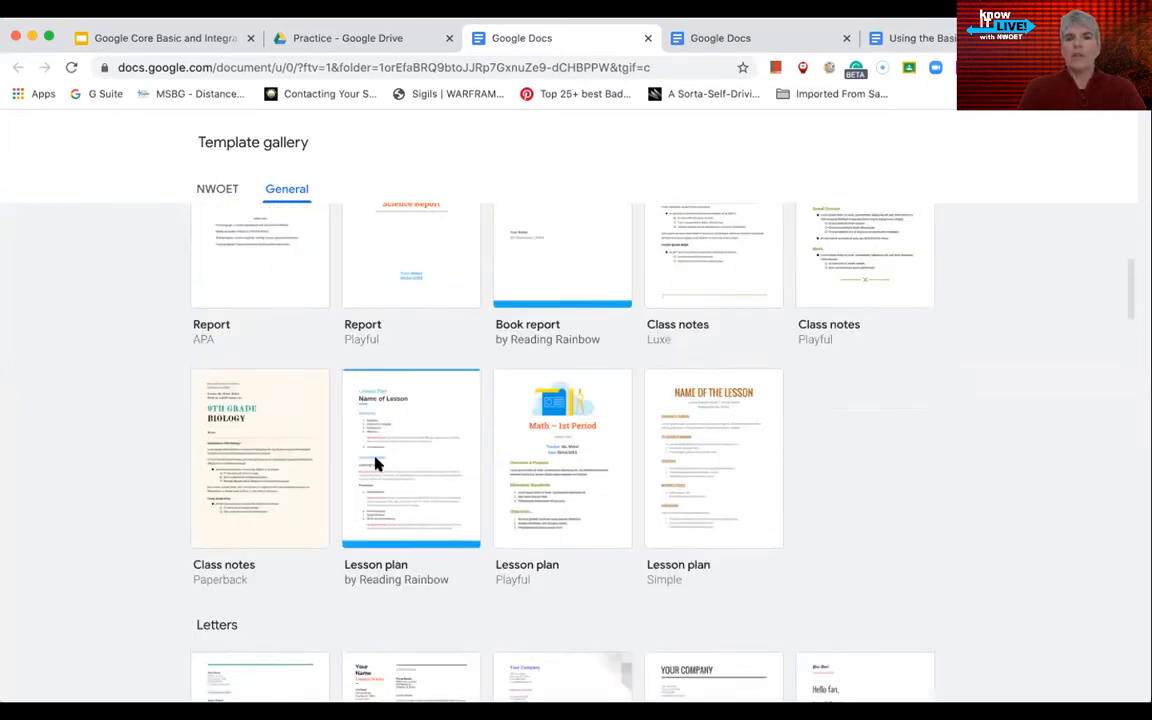
scroll(377, 464, "up", 5)
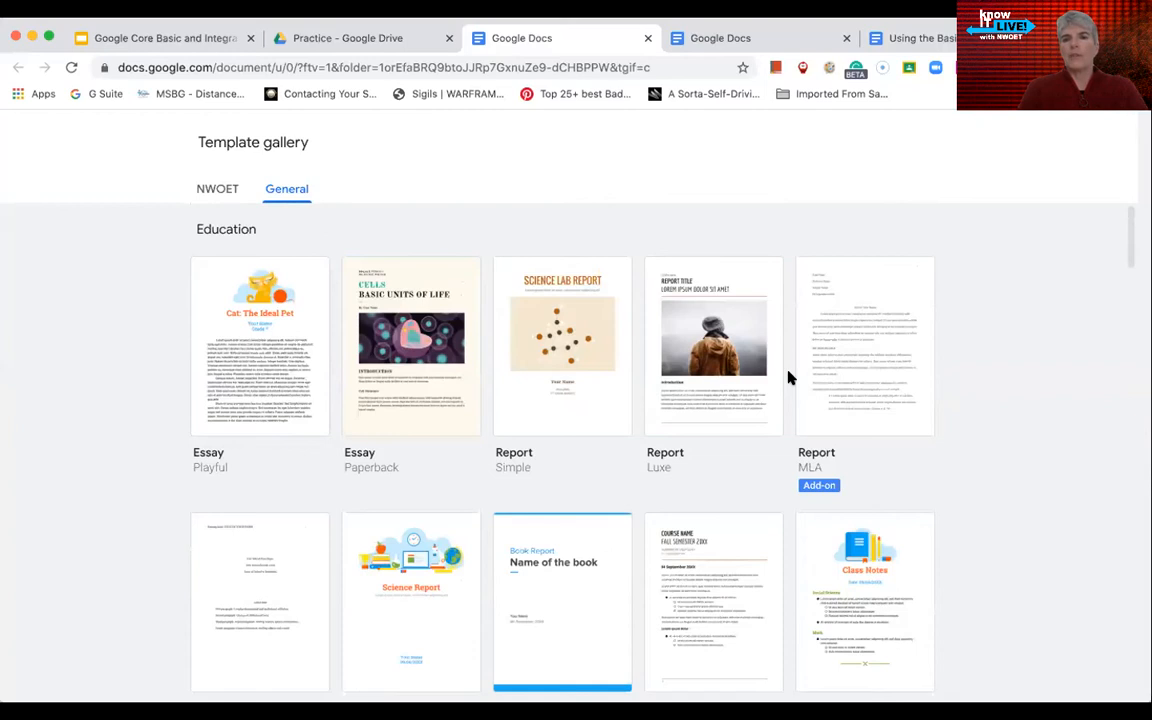
scroll(758, 507, "down", 2)
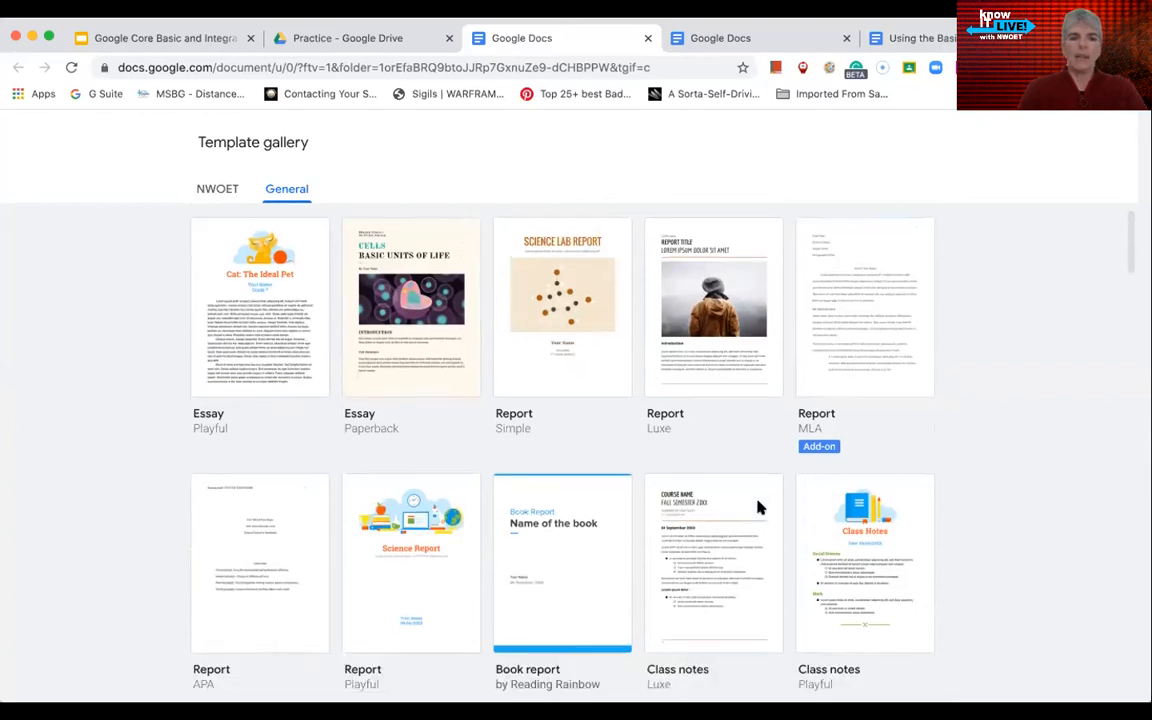
scroll(760, 509, "down", 5)
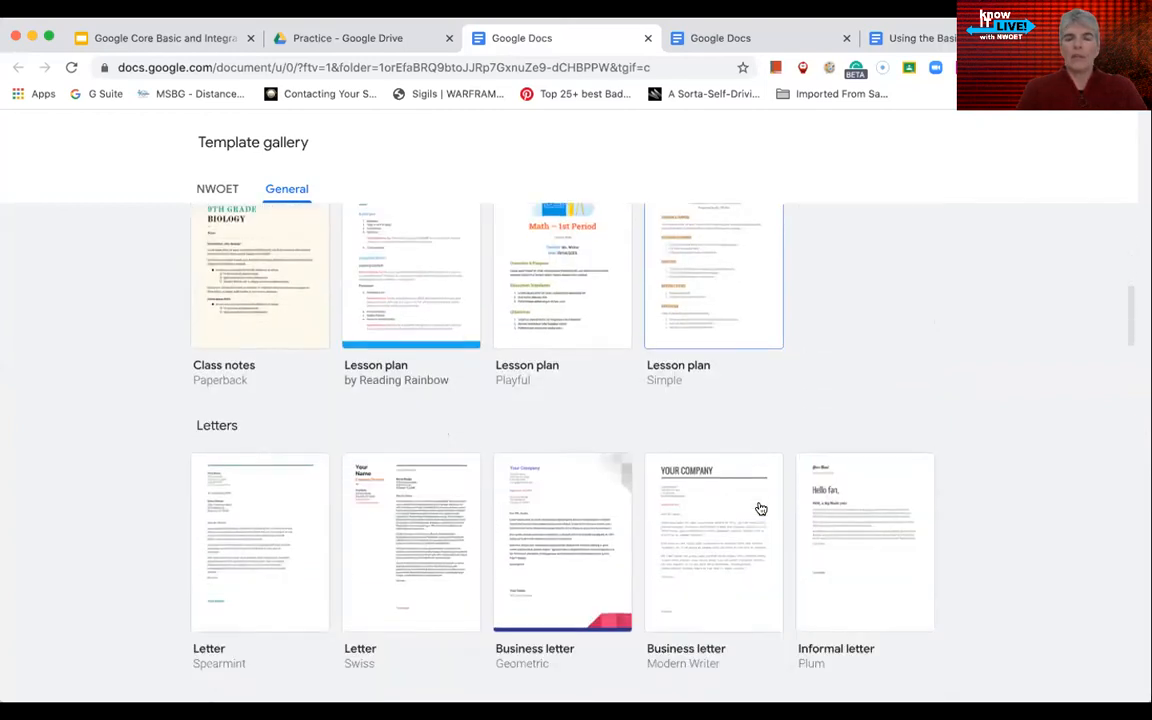
scroll(761, 509, "down", 2)
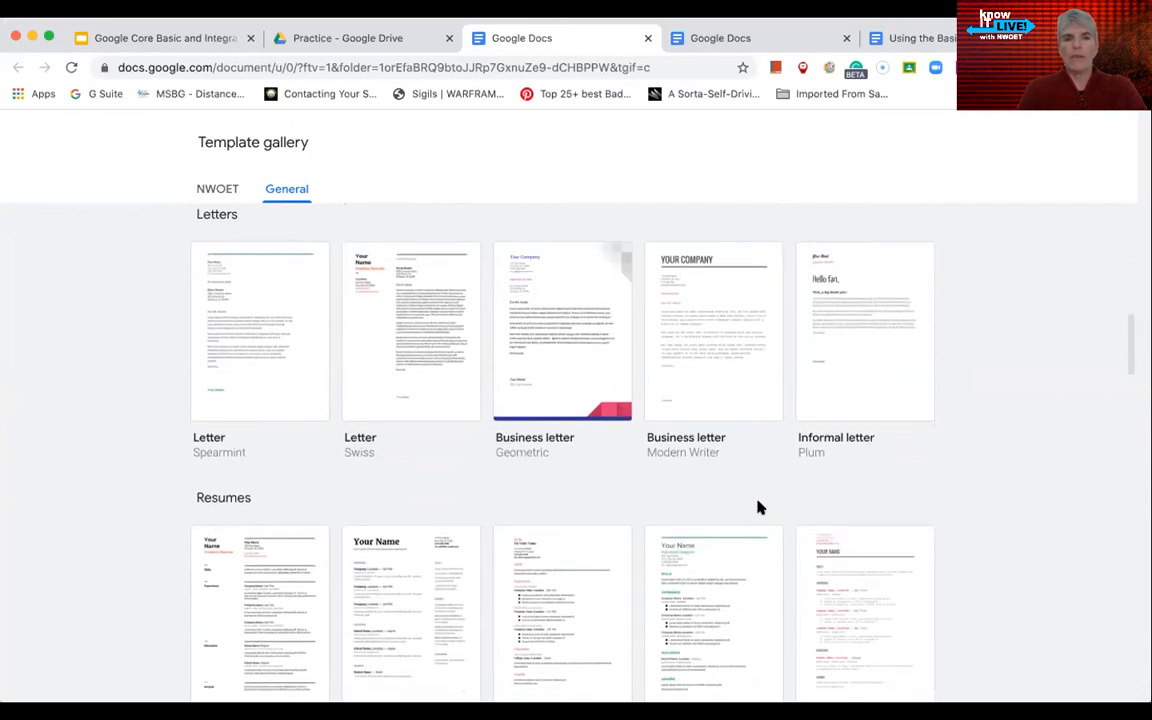
scroll(760, 509, "down", 1)
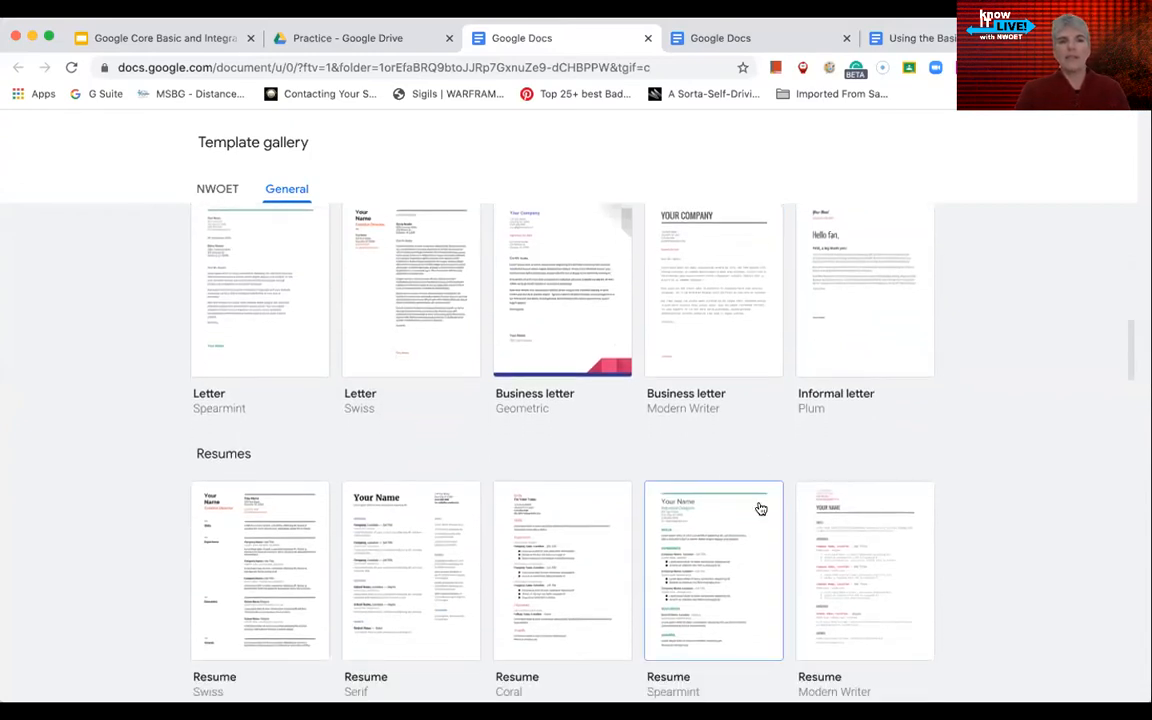
scroll(759, 507, "down", 3)
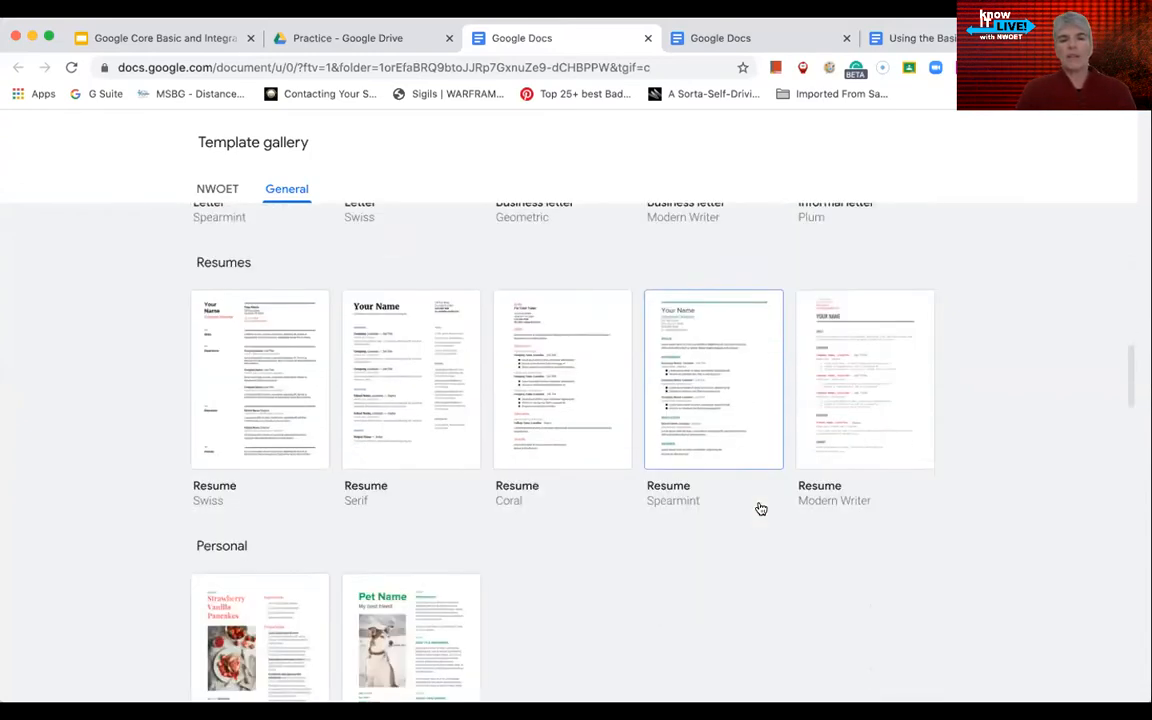
scroll(758, 508, "down", 4)
scroll(758, 508, "down", 6)
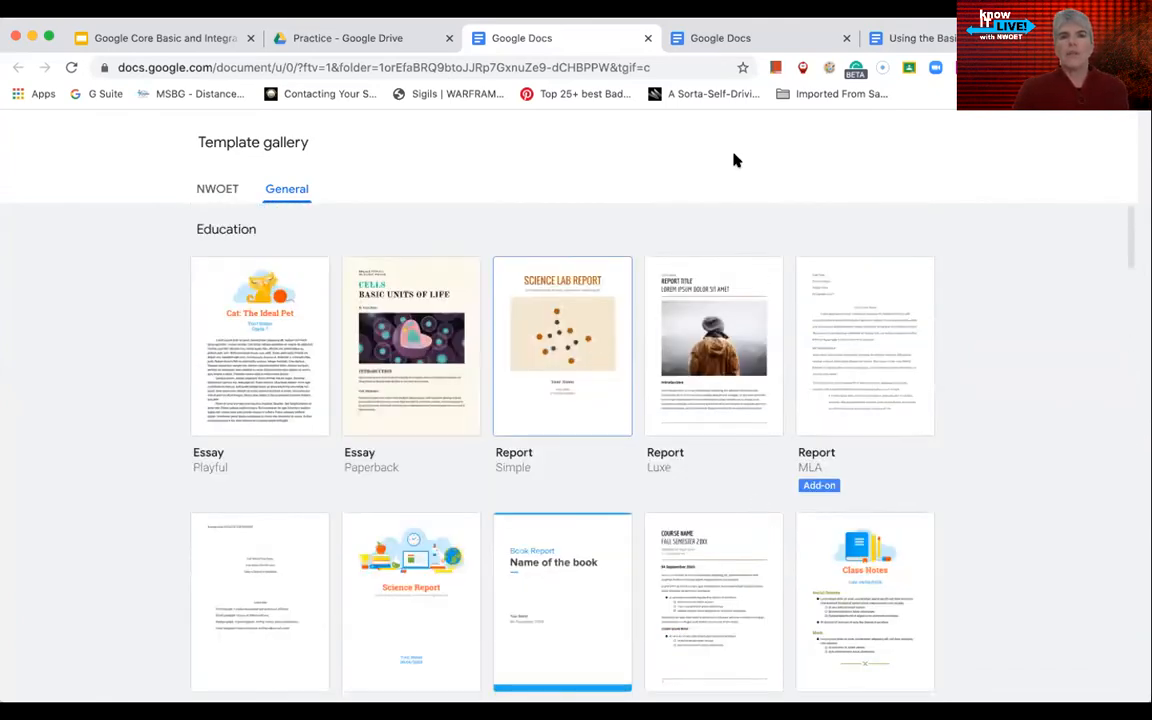
Close the template gallery tab and dismiss the Practice folder's right-click menu.
left_click(647, 40)
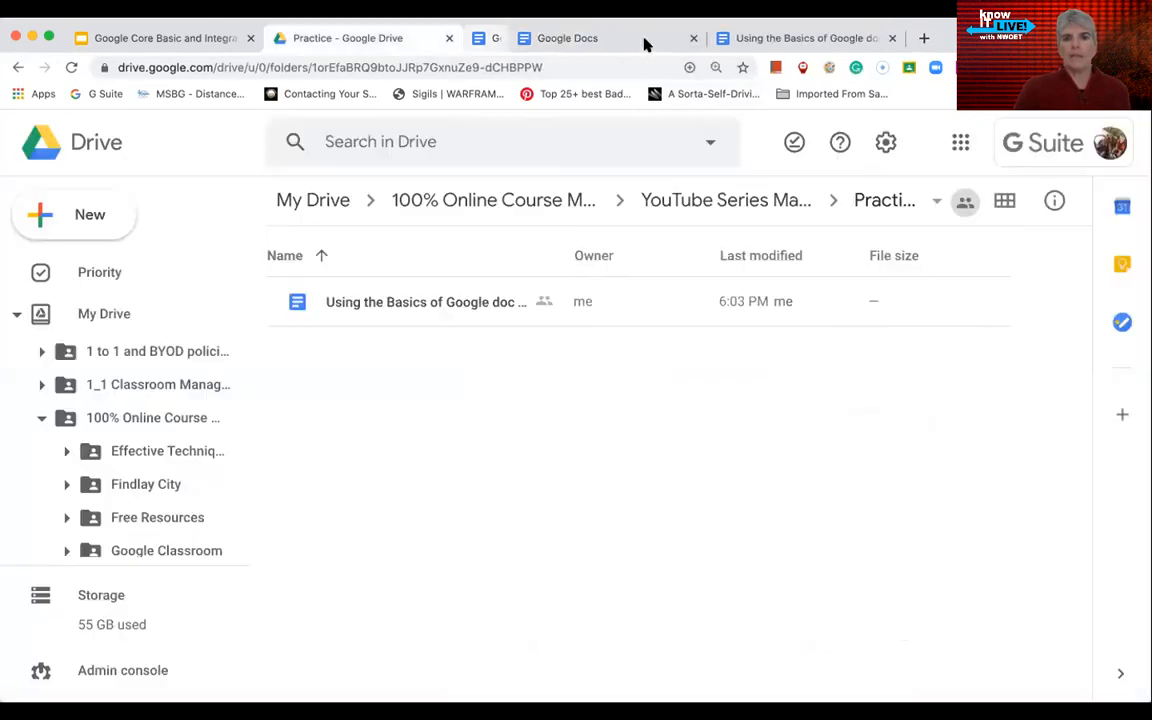
right_click(510, 448)
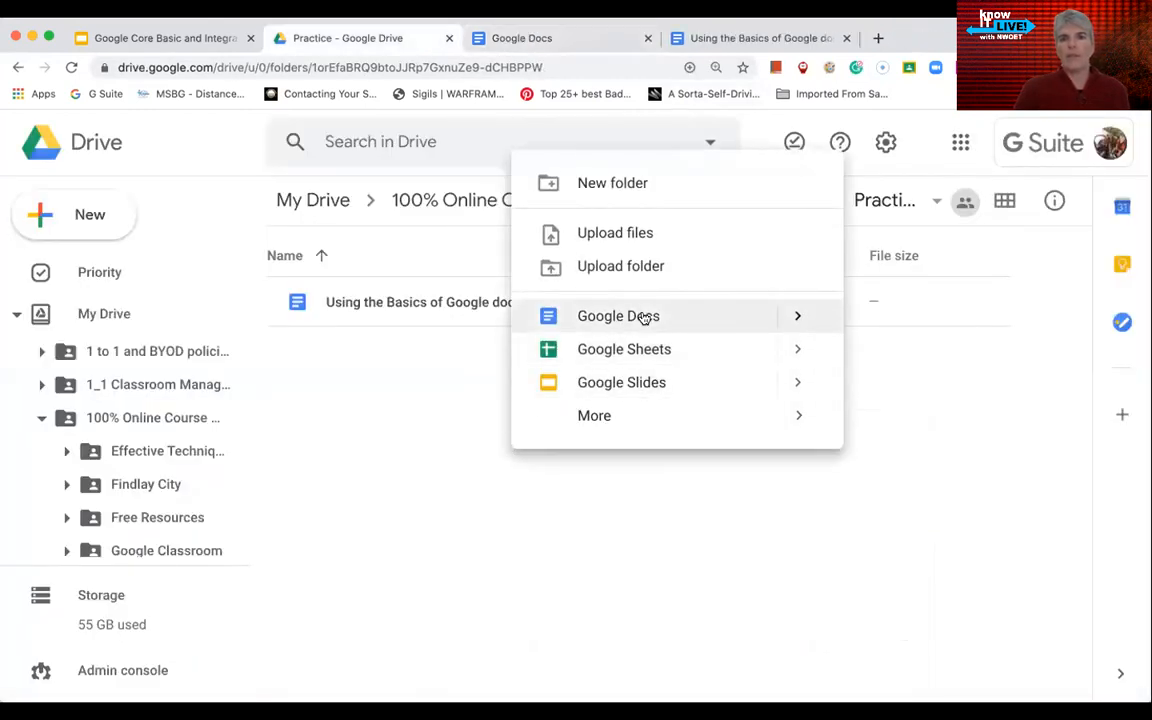
mouse_move(797, 312)
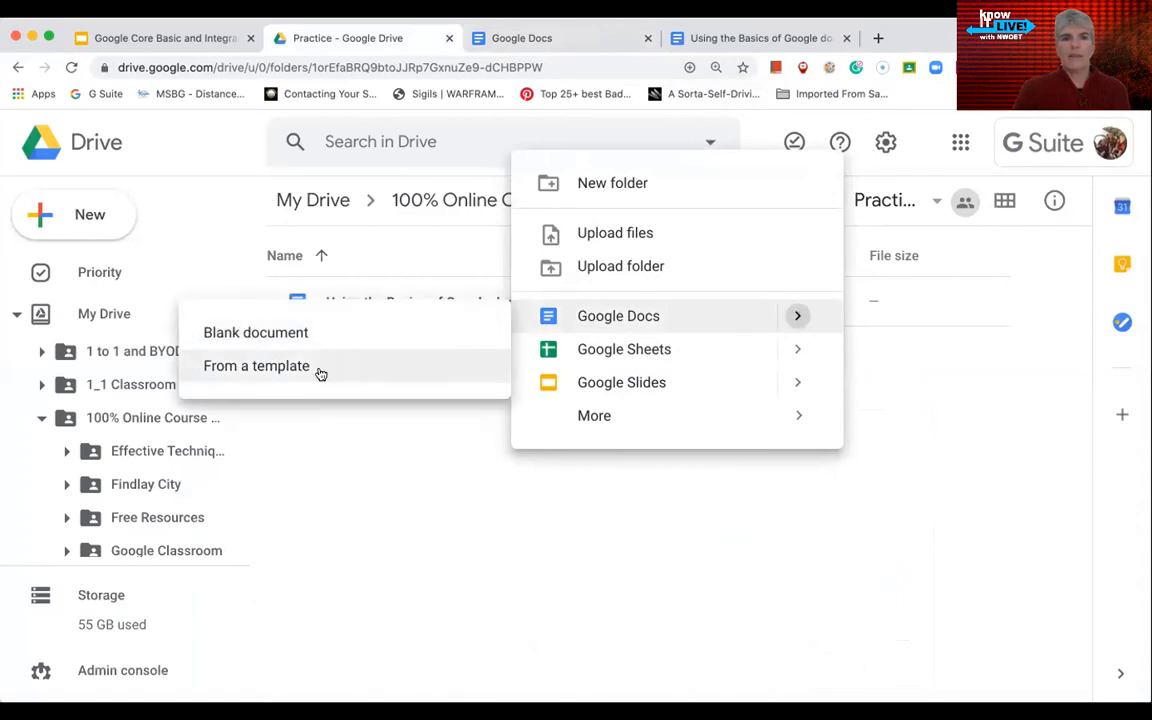
left_click(429, 520)
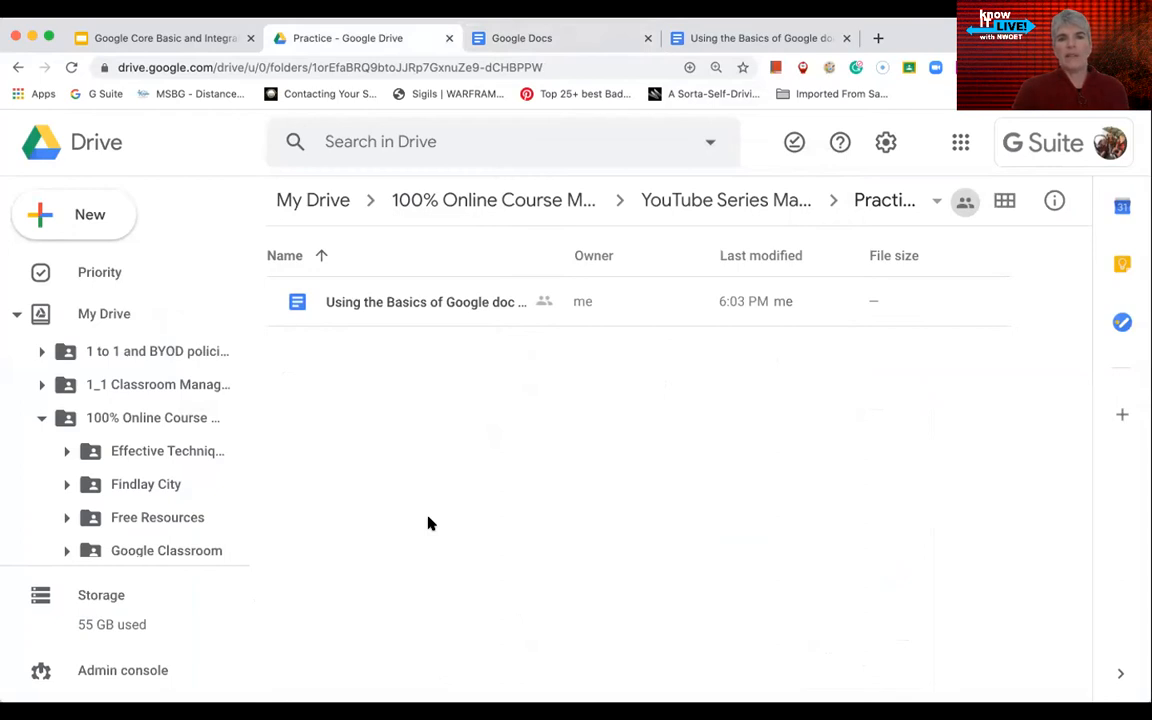
Look through Drive's New menu of item types and close it without choosing.
left_click(83, 218)
mouse_move(257, 470)
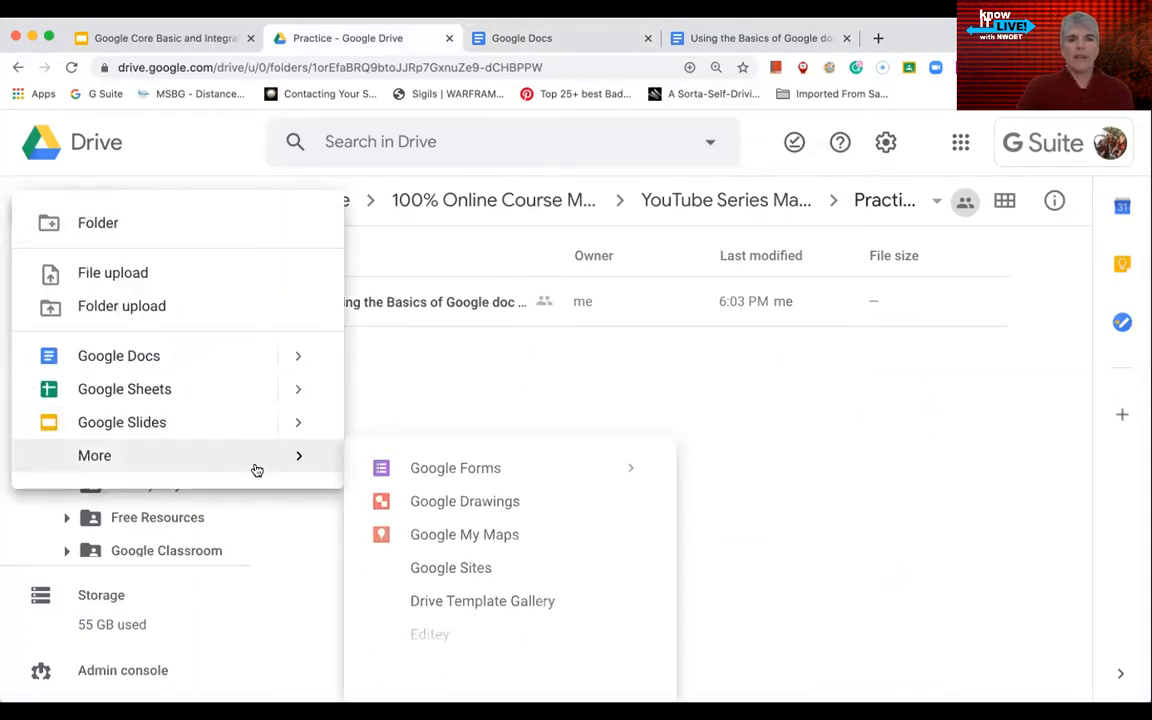
scroll(468, 578, "down", 3)
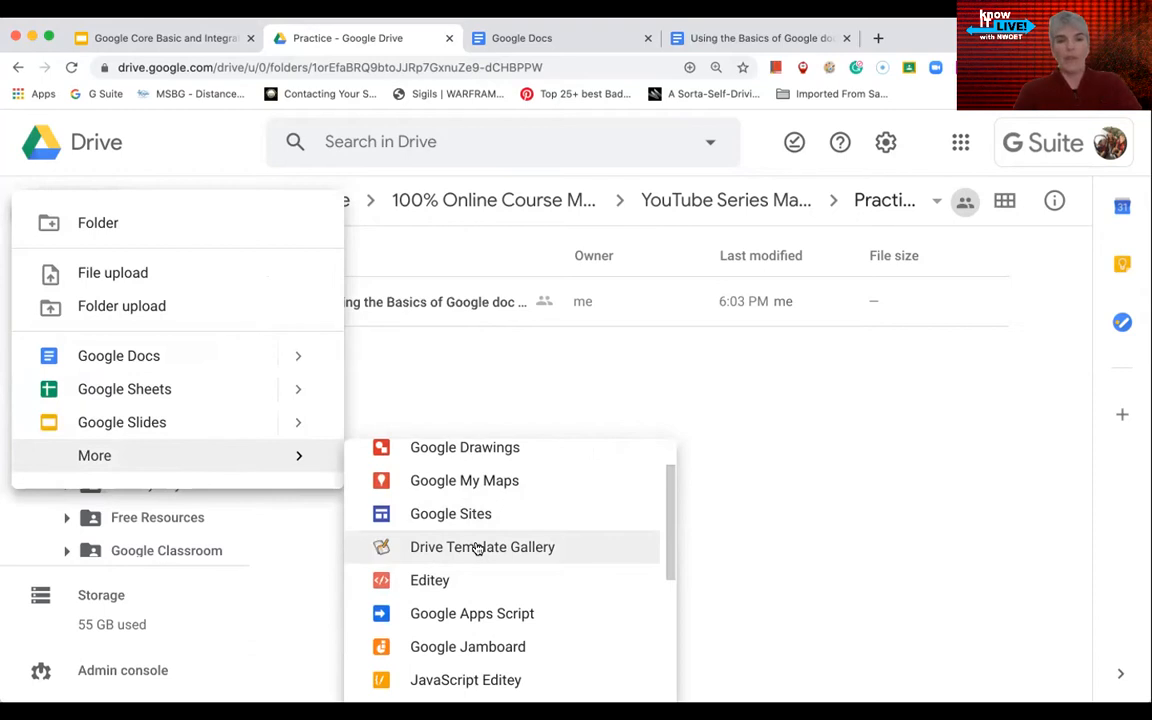
left_click(726, 458)
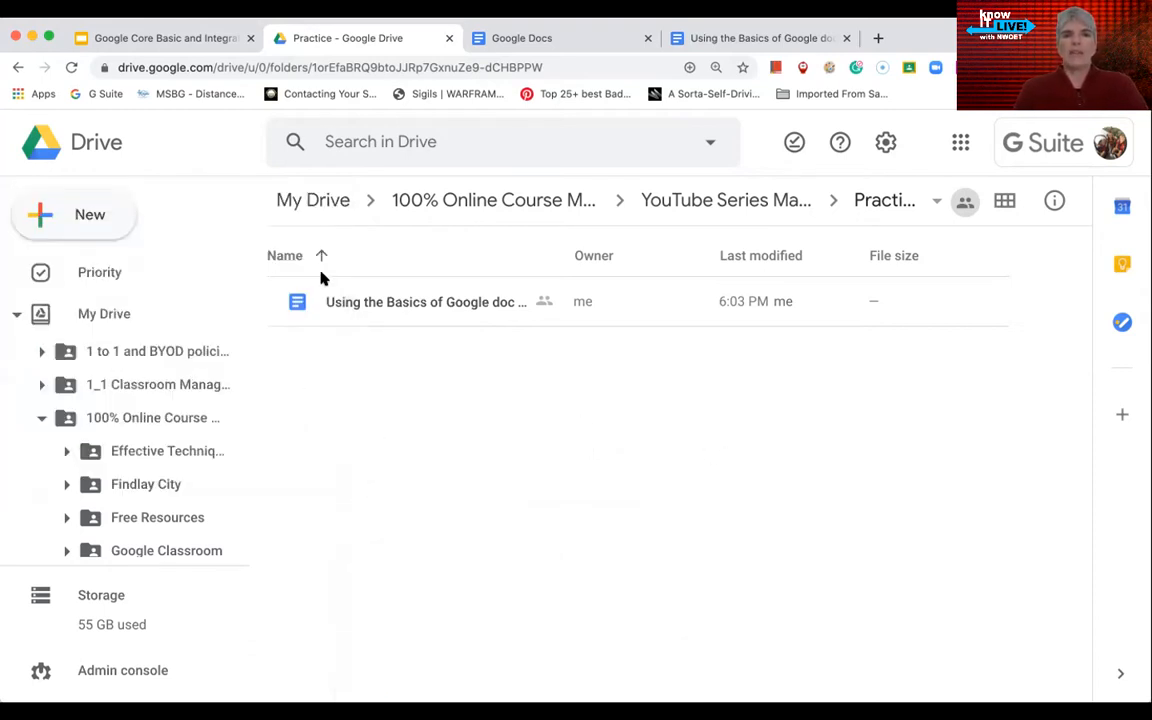
Switch to the 'Using the Basics of Google doc Tools' document and choose Add-ons > Get add-ons.
left_click(586, 44)
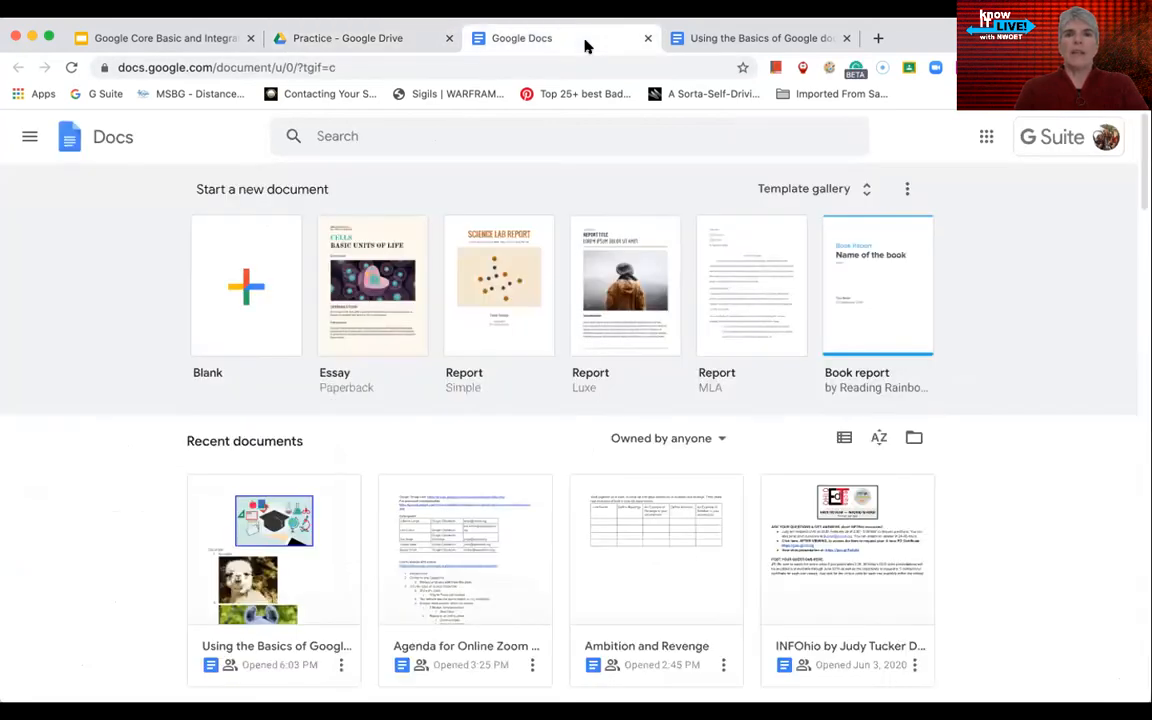
left_click(758, 38)
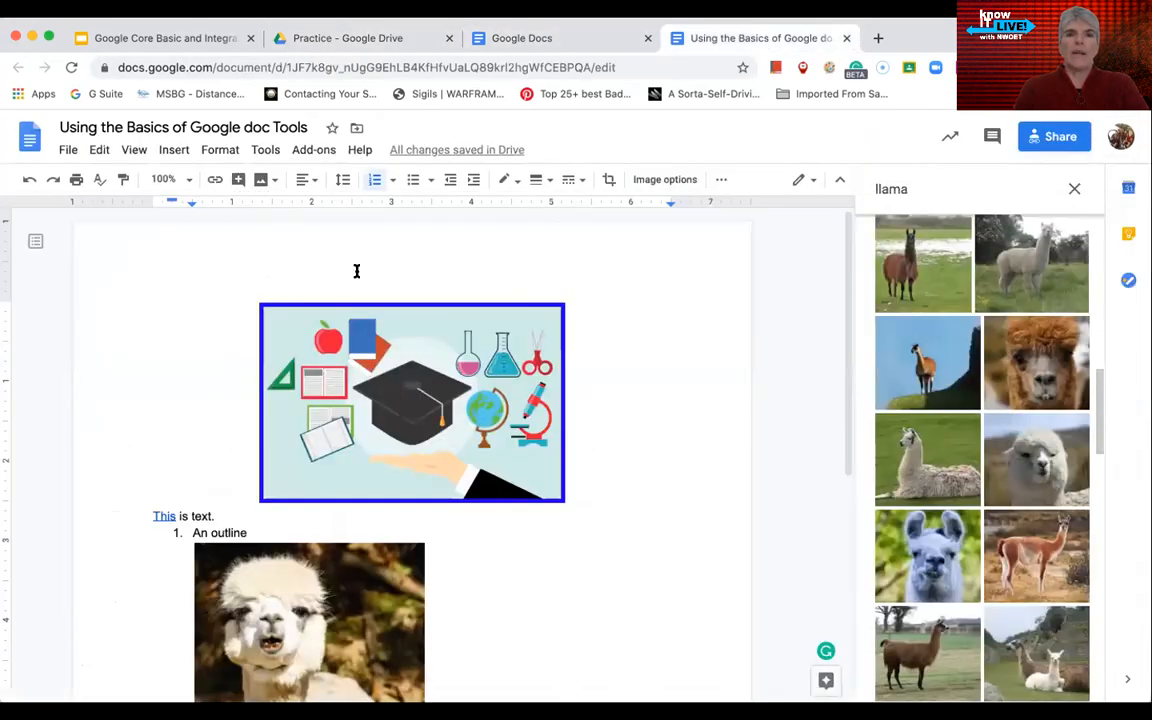
left_click(316, 151)
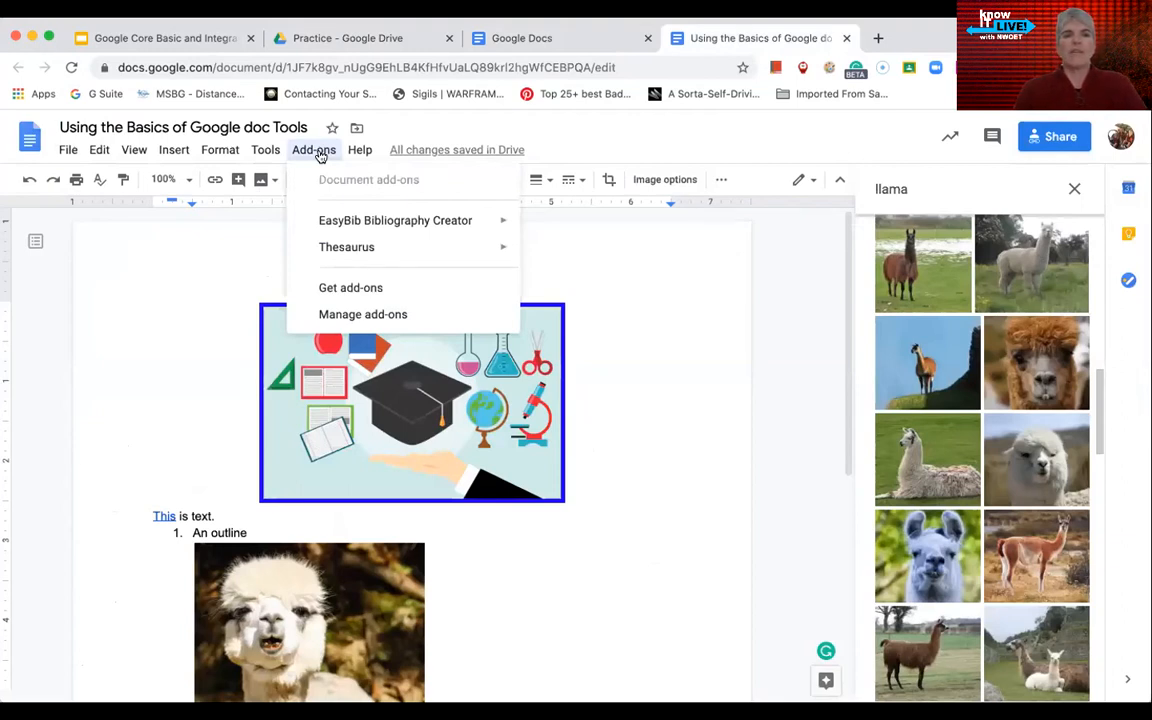
left_click(352, 288)
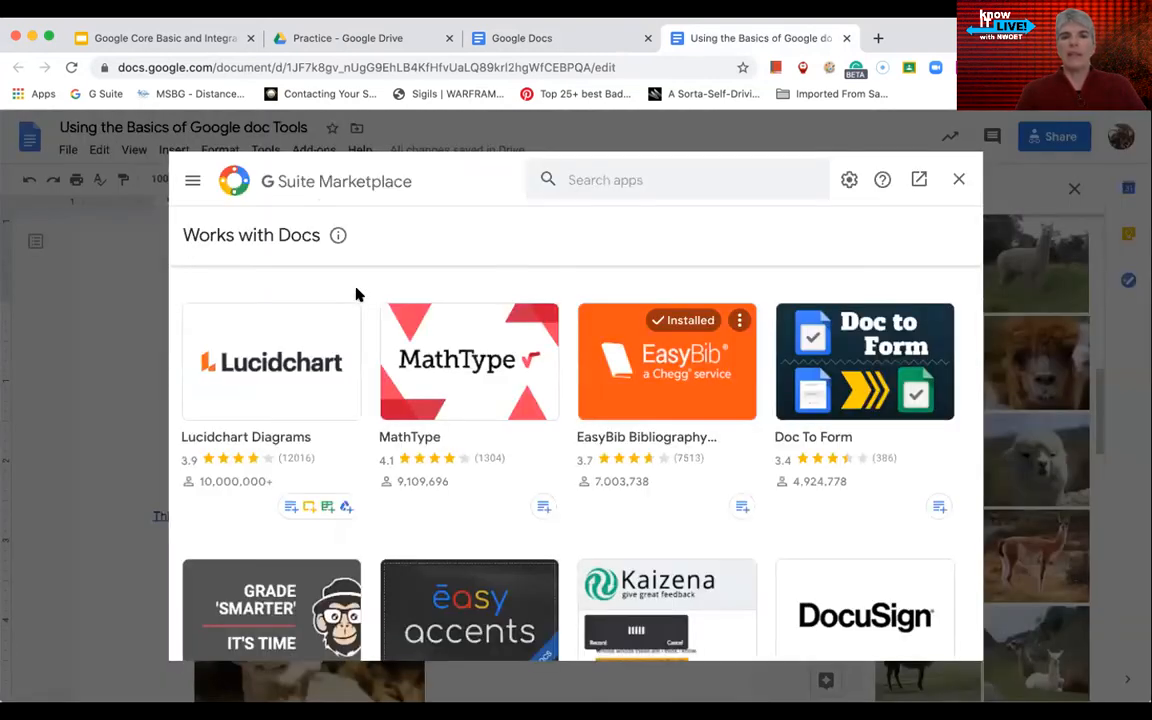
Scroll through the G Suite Marketplace's Docs add-ons, then close the marketplace.
scroll(593, 472, "down", 1)
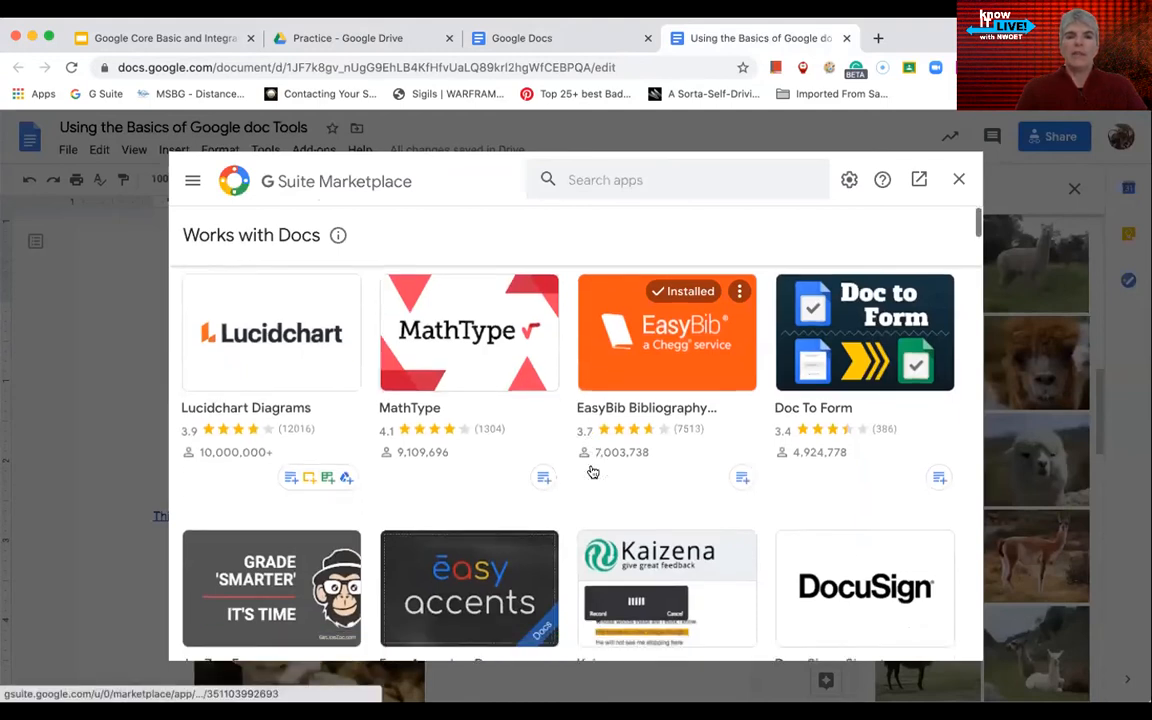
scroll(593, 472, "down", 3)
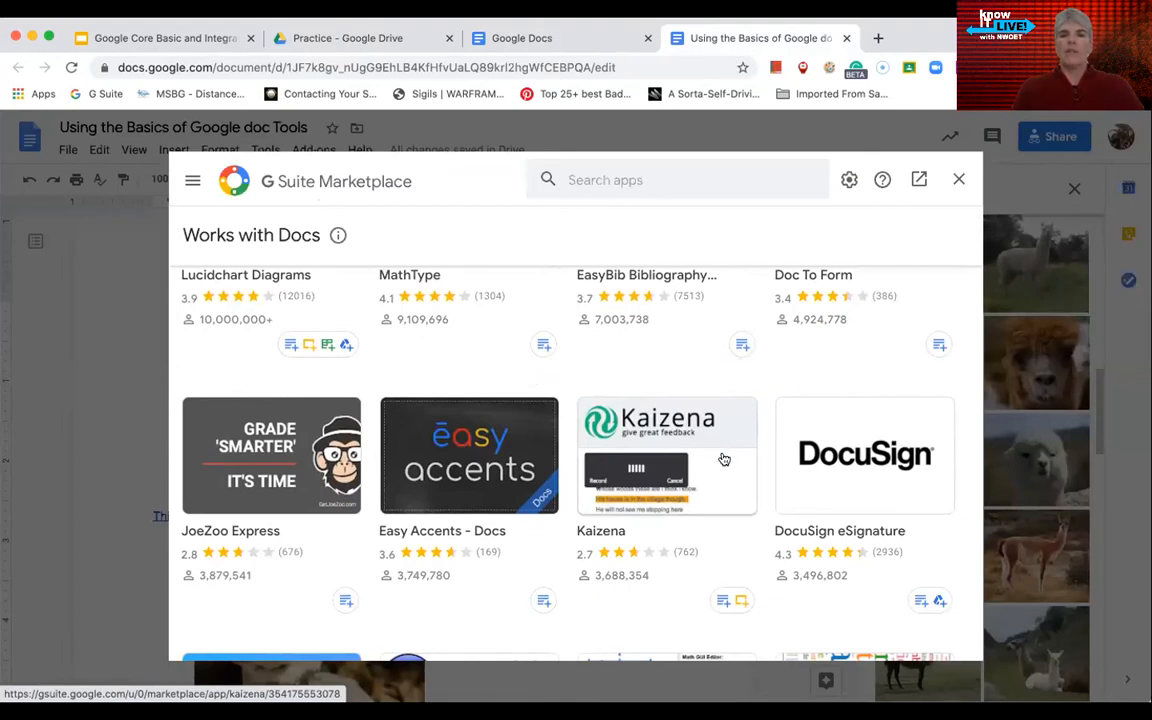
scroll(721, 460, "down", 2)
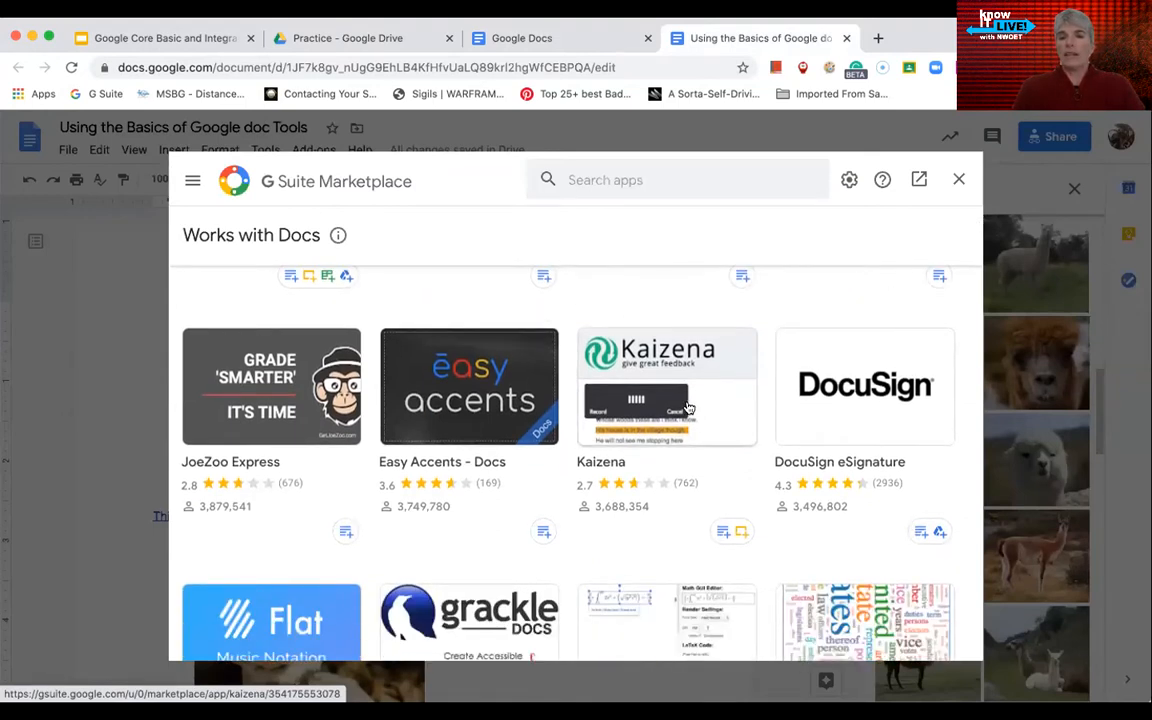
scroll(709, 450, "up", 5)
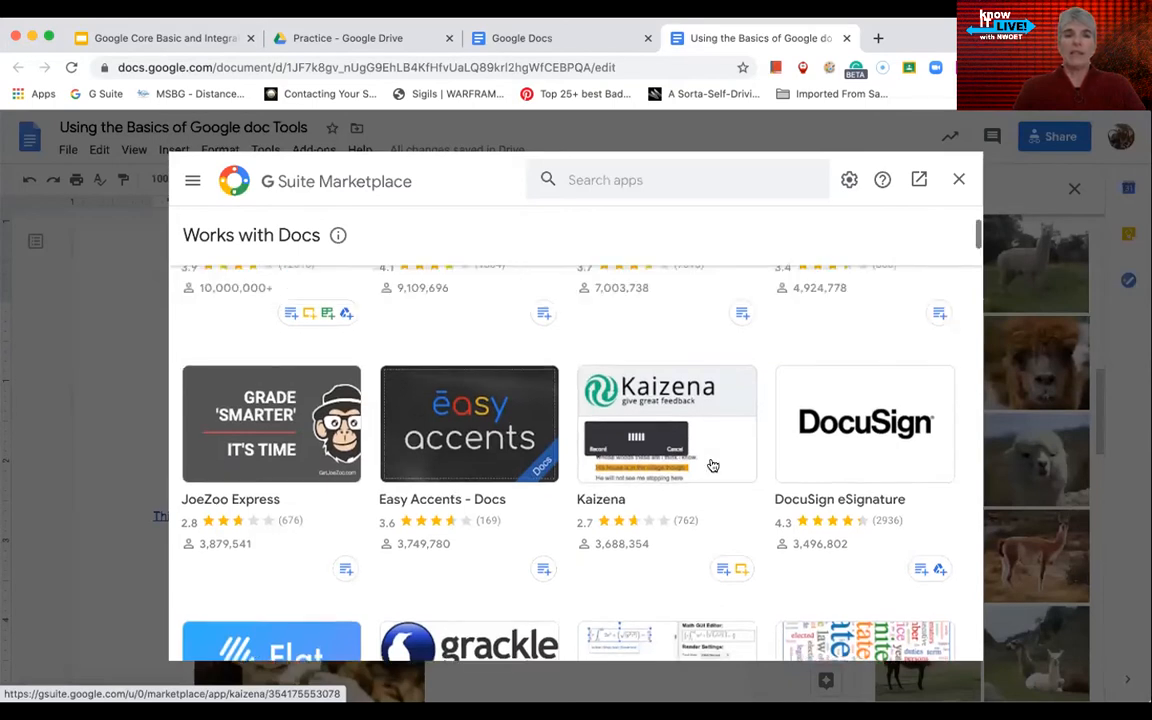
scroll(713, 465, "down", 1)
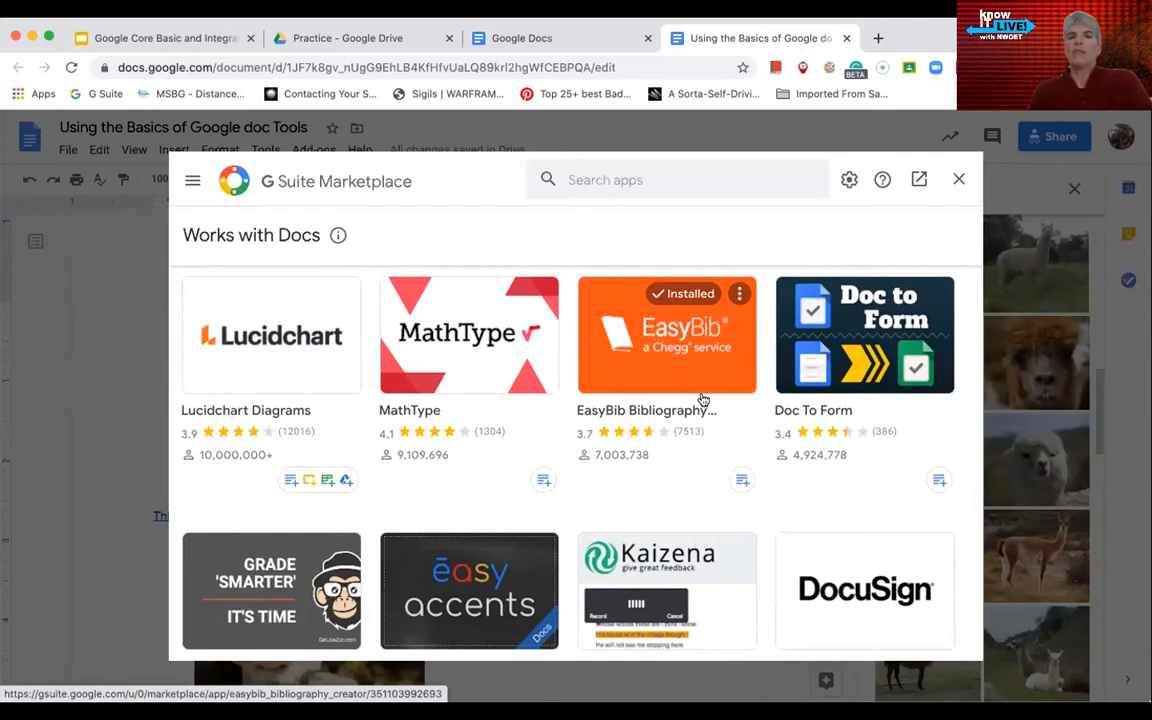
scroll(648, 425, "down", 5)
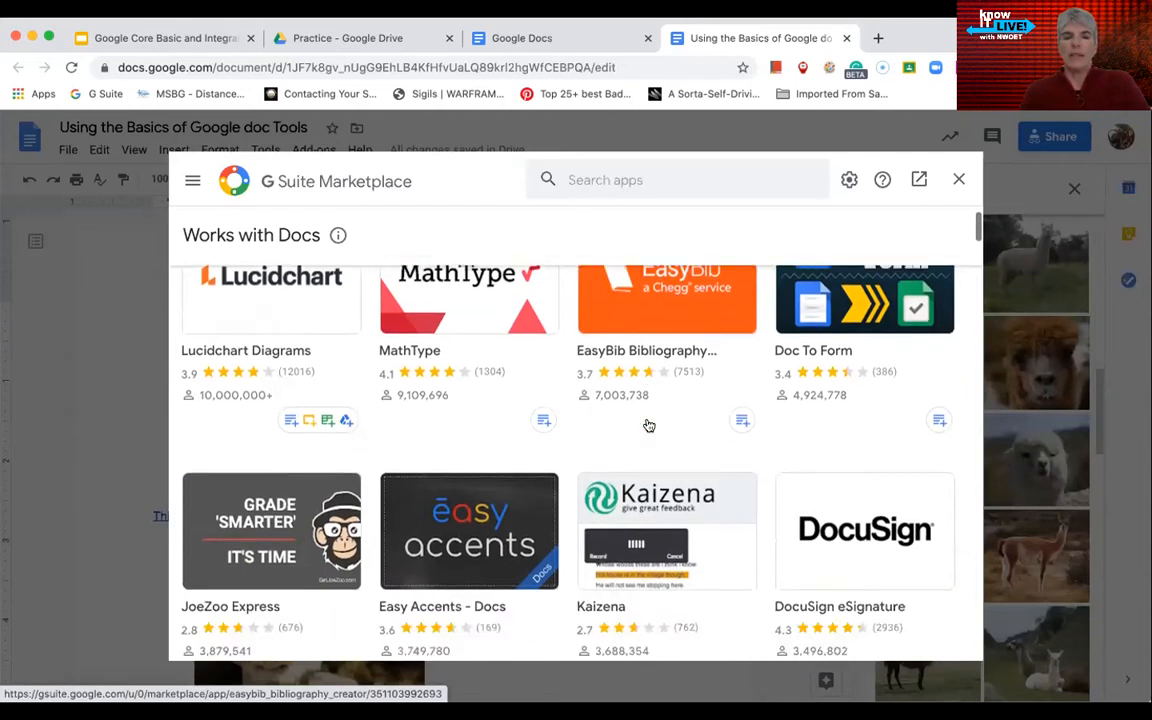
scroll(648, 425, "down", 5)
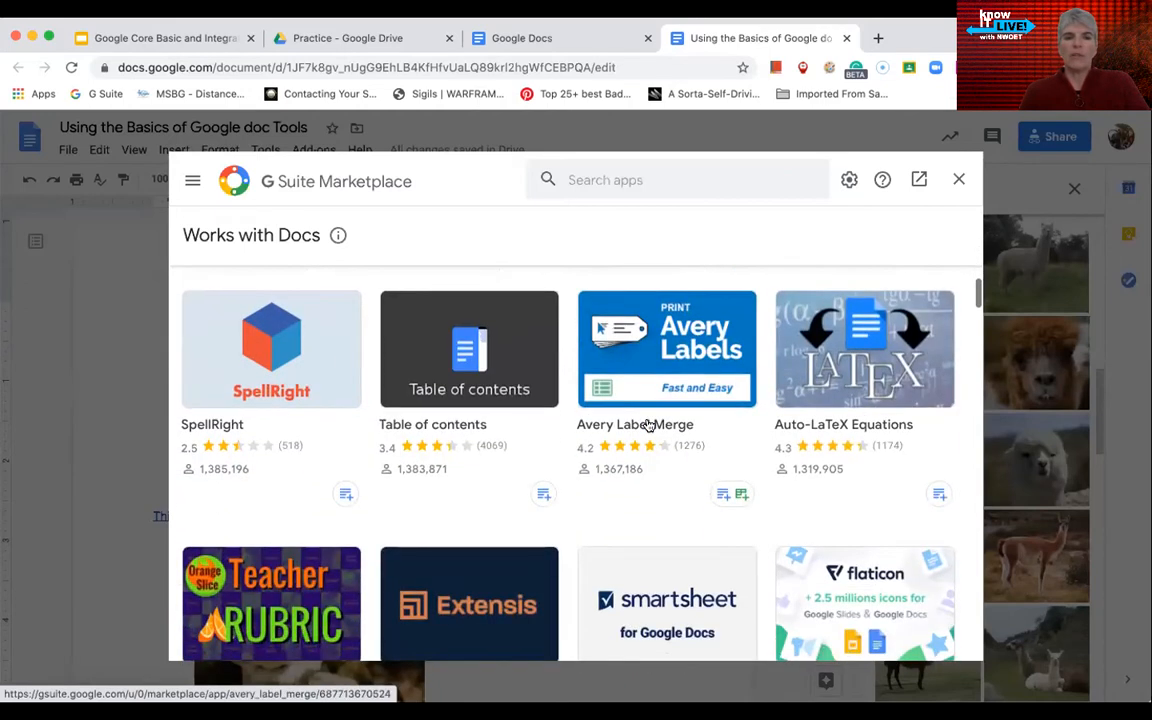
scroll(648, 425, "down", 2)
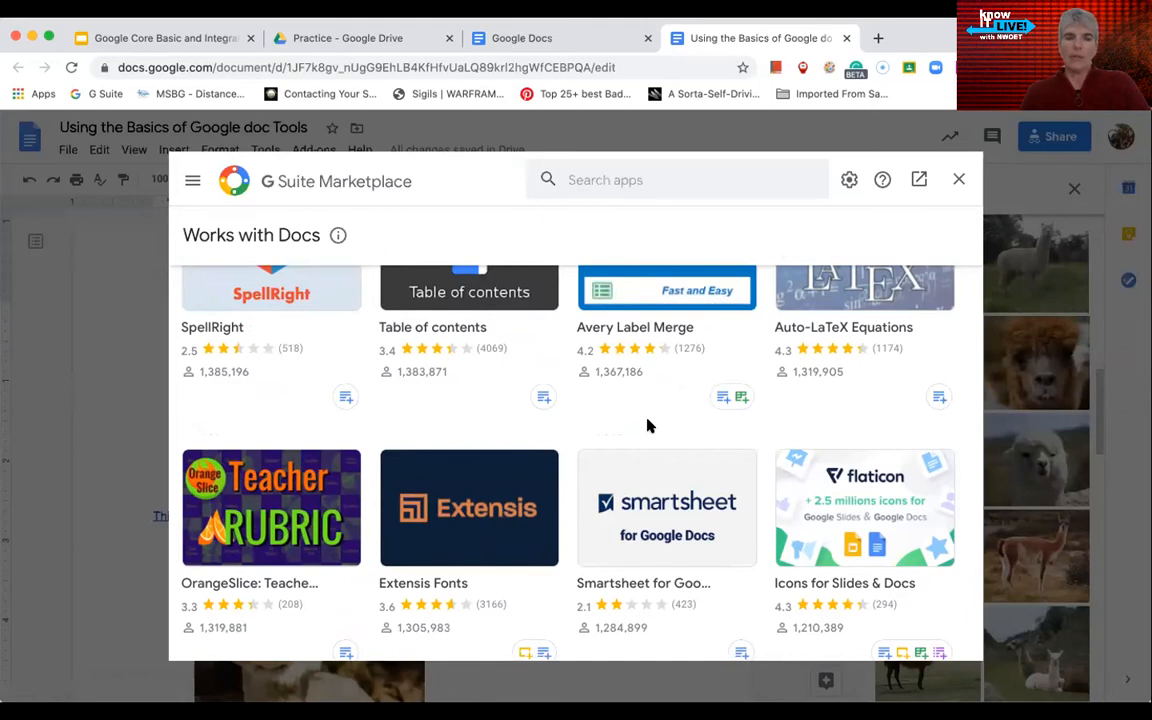
scroll(648, 426, "down", 1)
scroll(648, 426, "down", 1)
scroll(648, 426, "down", 2)
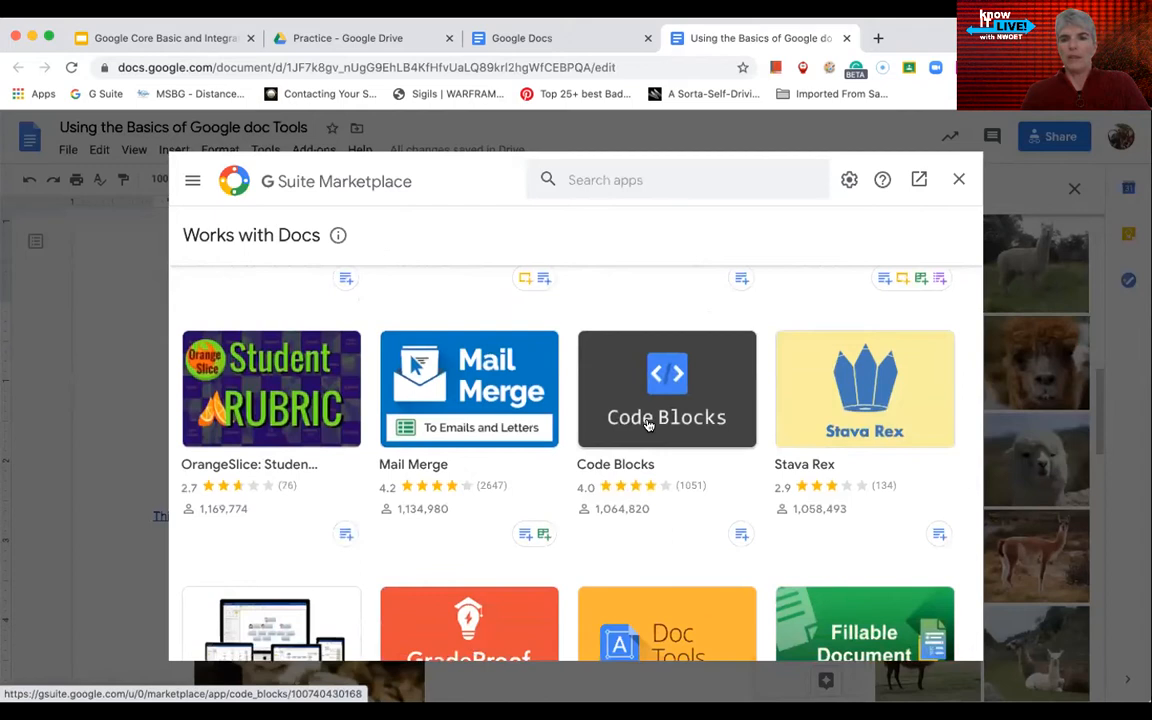
scroll(648, 426, "down", 5)
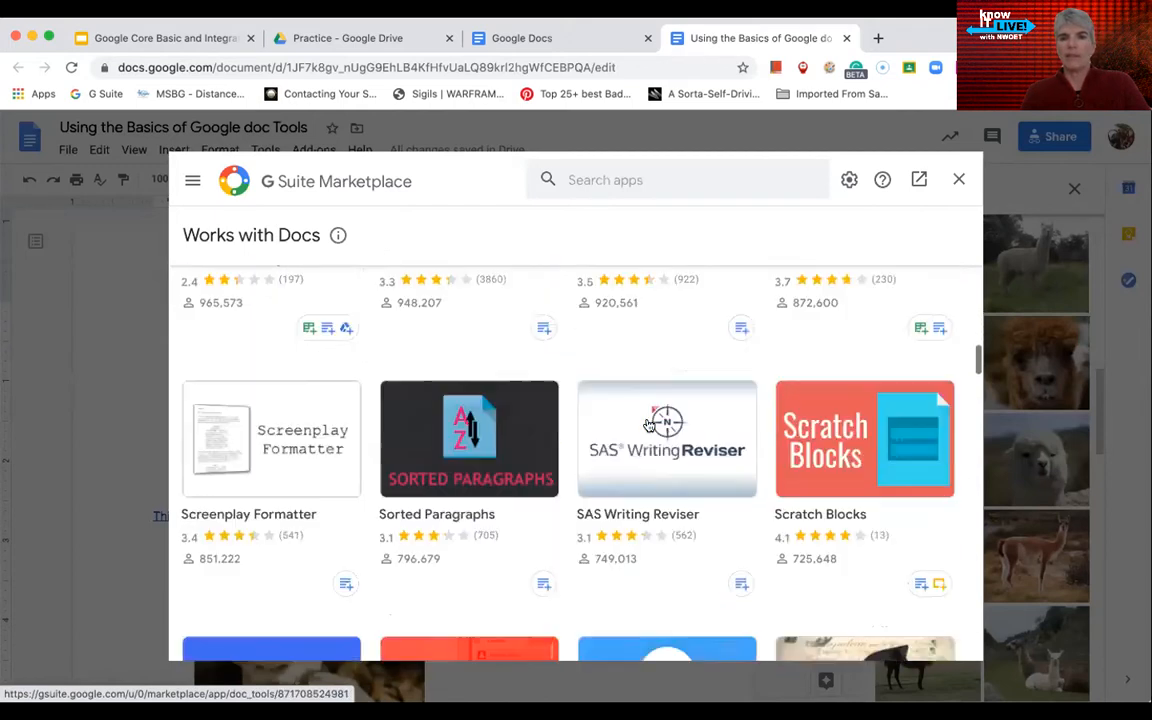
scroll(648, 426, "down", 1)
scroll(648, 426, "up", 8)
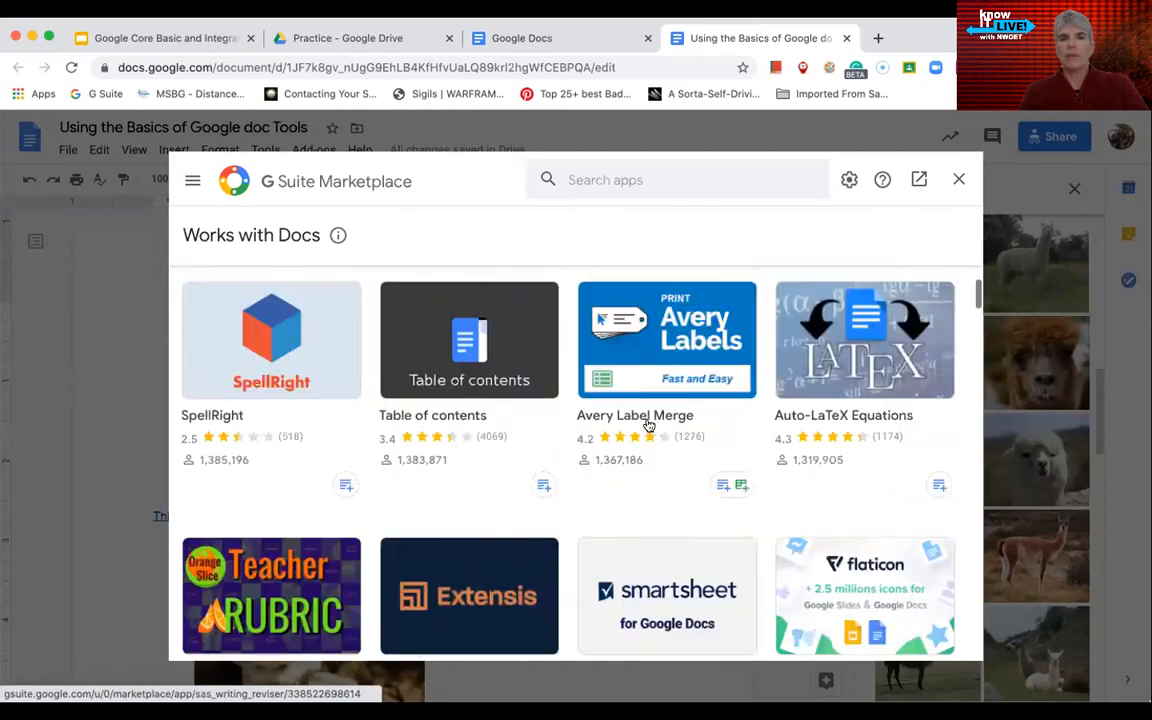
scroll(648, 426, "up", 3)
left_click(959, 179)
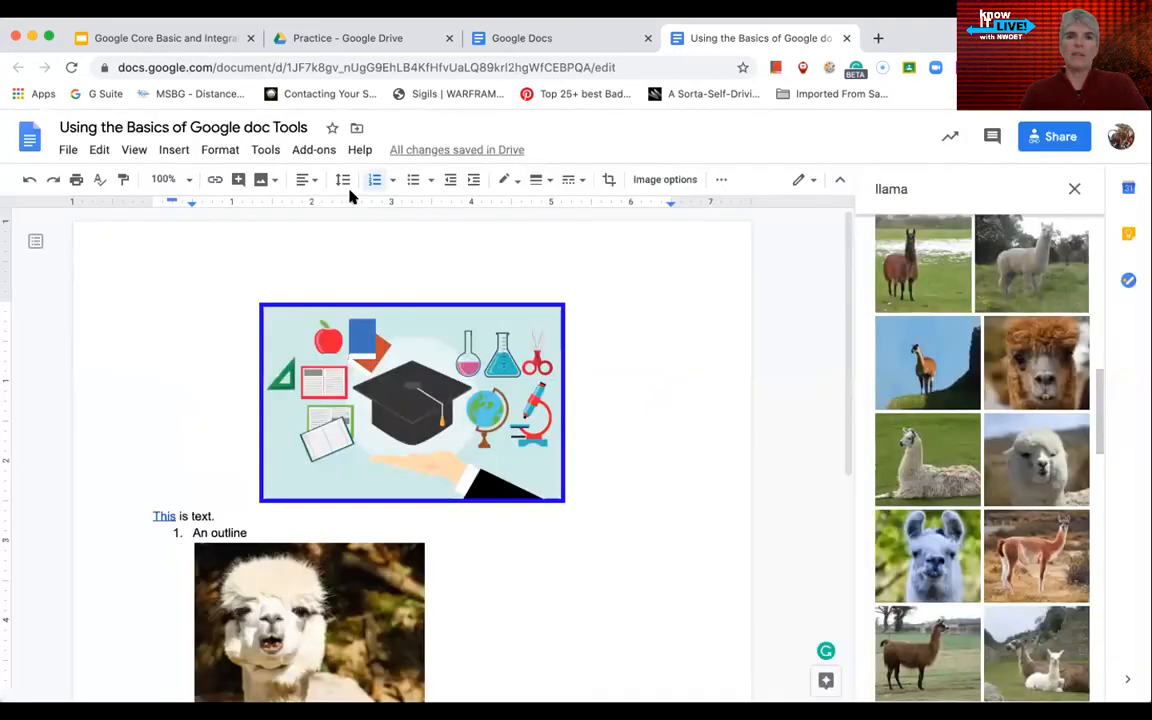
Reopen the Add-ons menu briefly and close it without choosing.
left_click(320, 157)
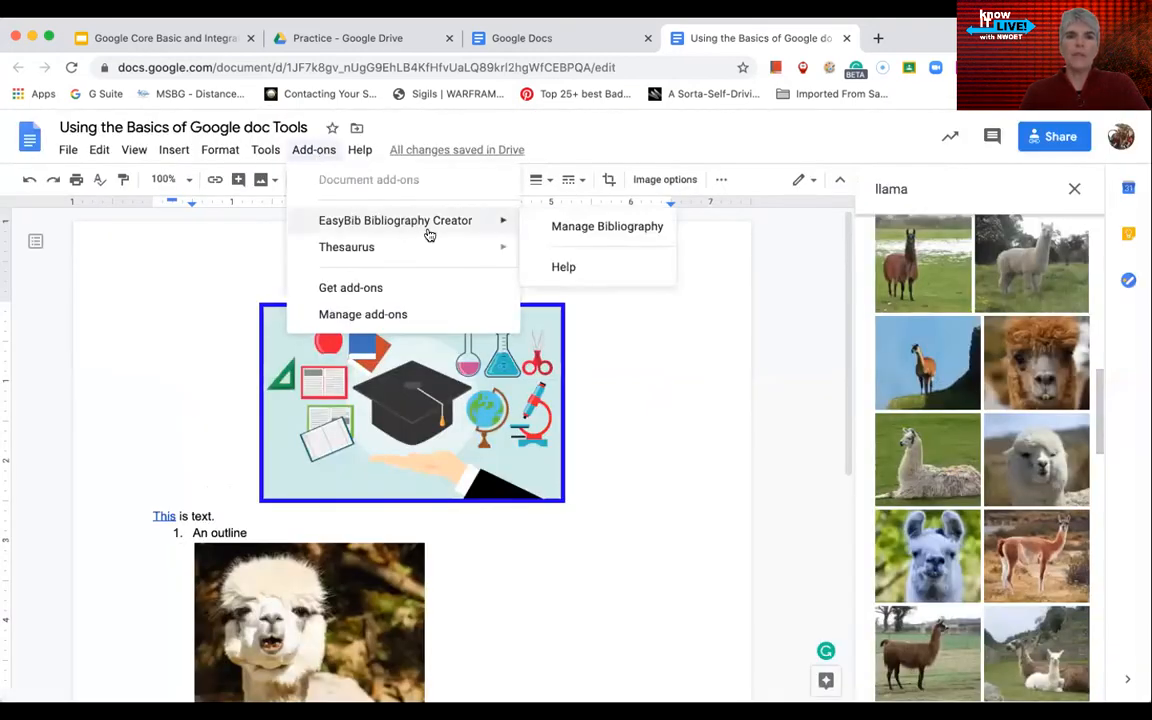
mouse_move(442, 249)
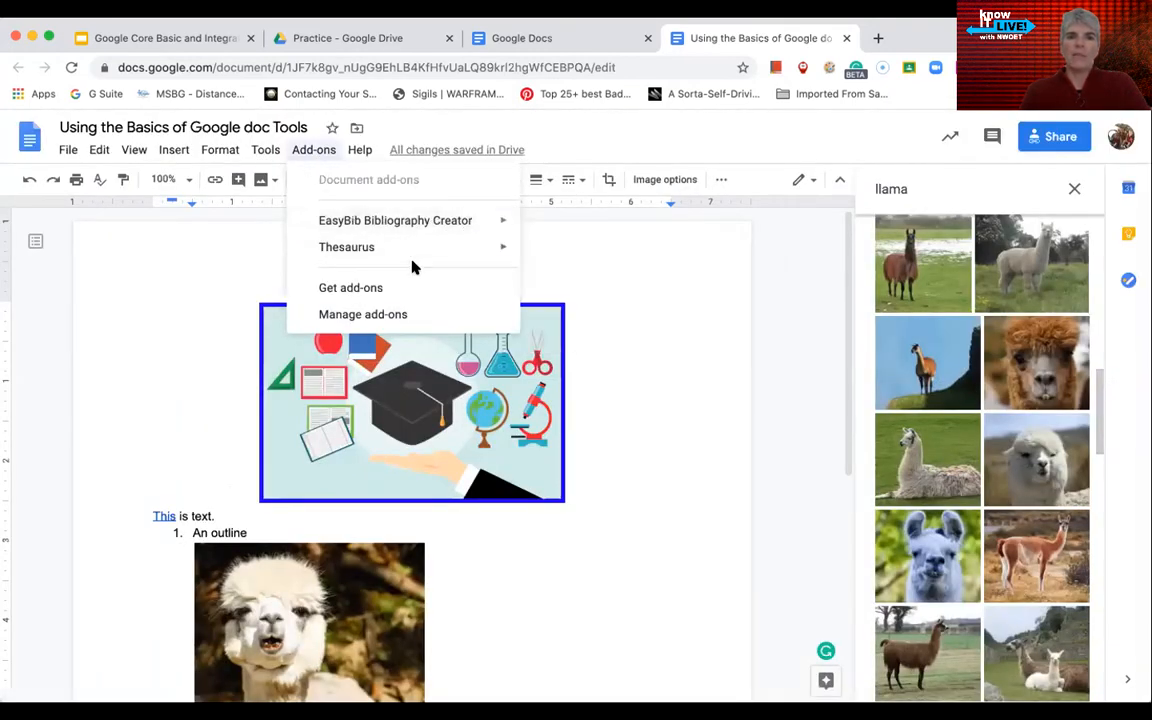
left_click(560, 285)
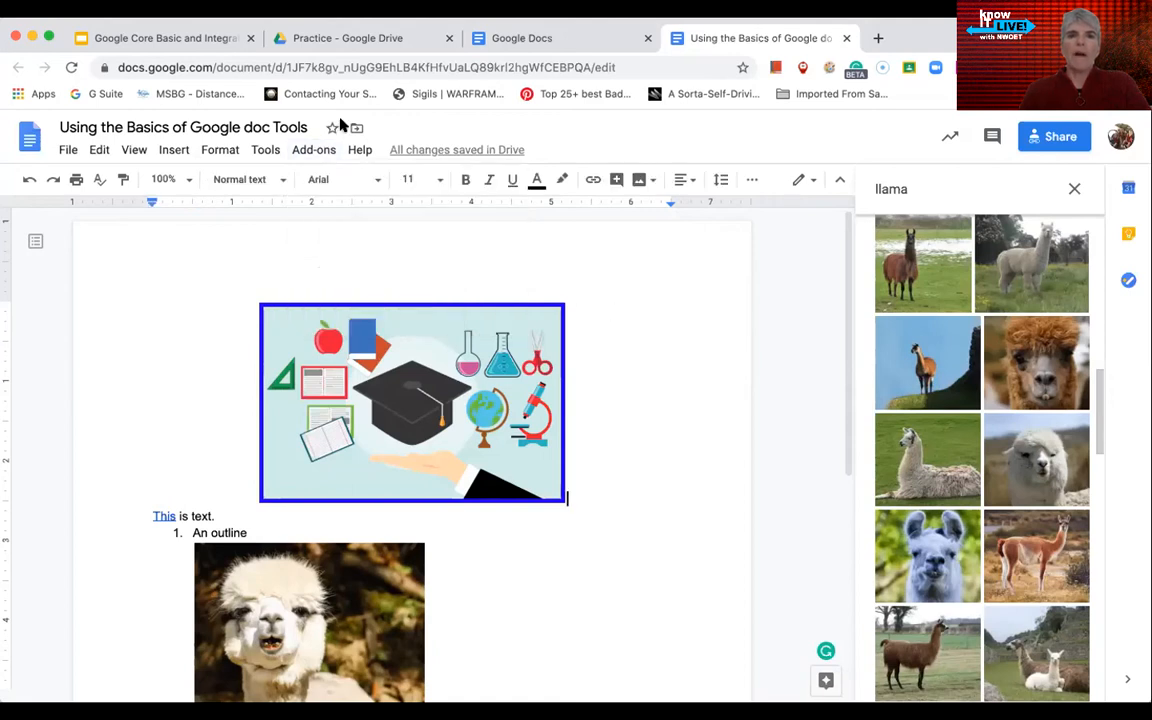
In the Practice folder, review the document's Open with apps like Kami, CloudConvert and Nearpod, then dismiss.
left_click(325, 36)
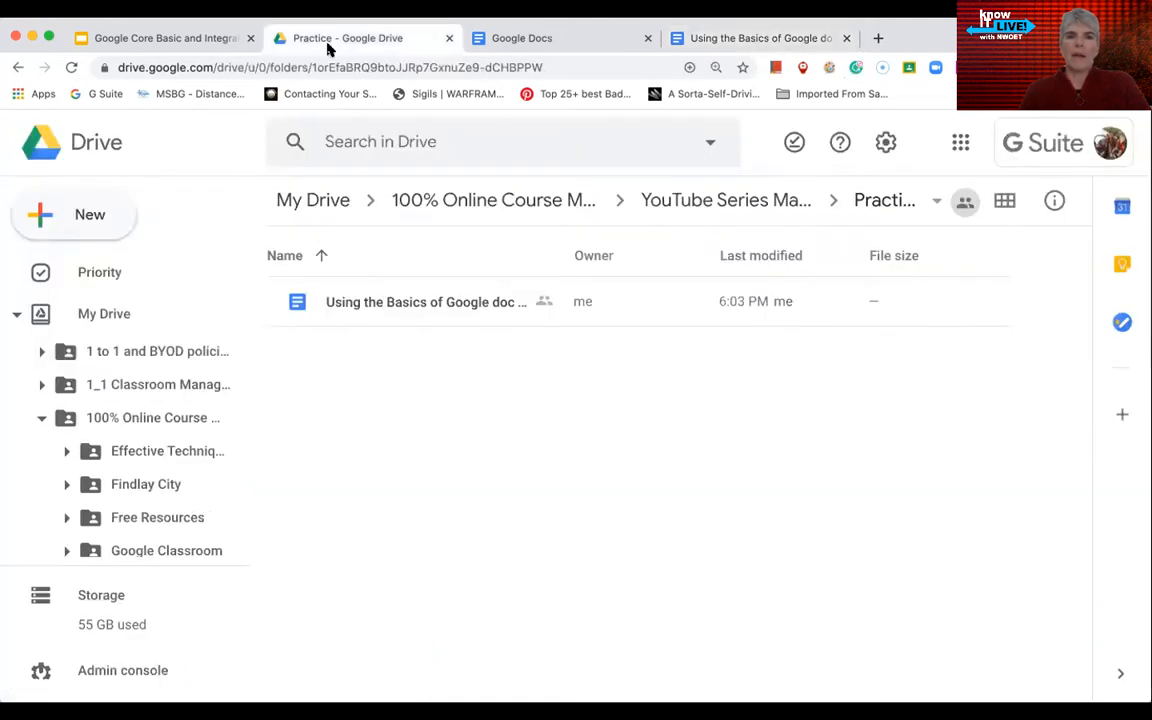
right_click(424, 307)
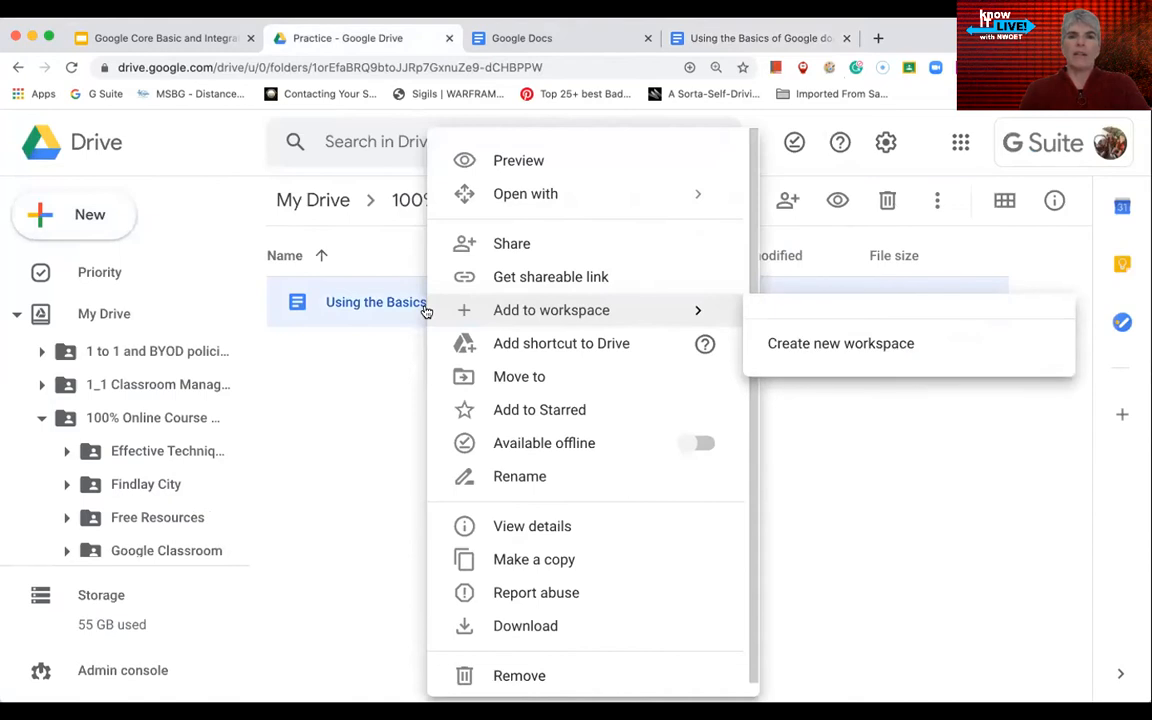
mouse_move(555, 199)
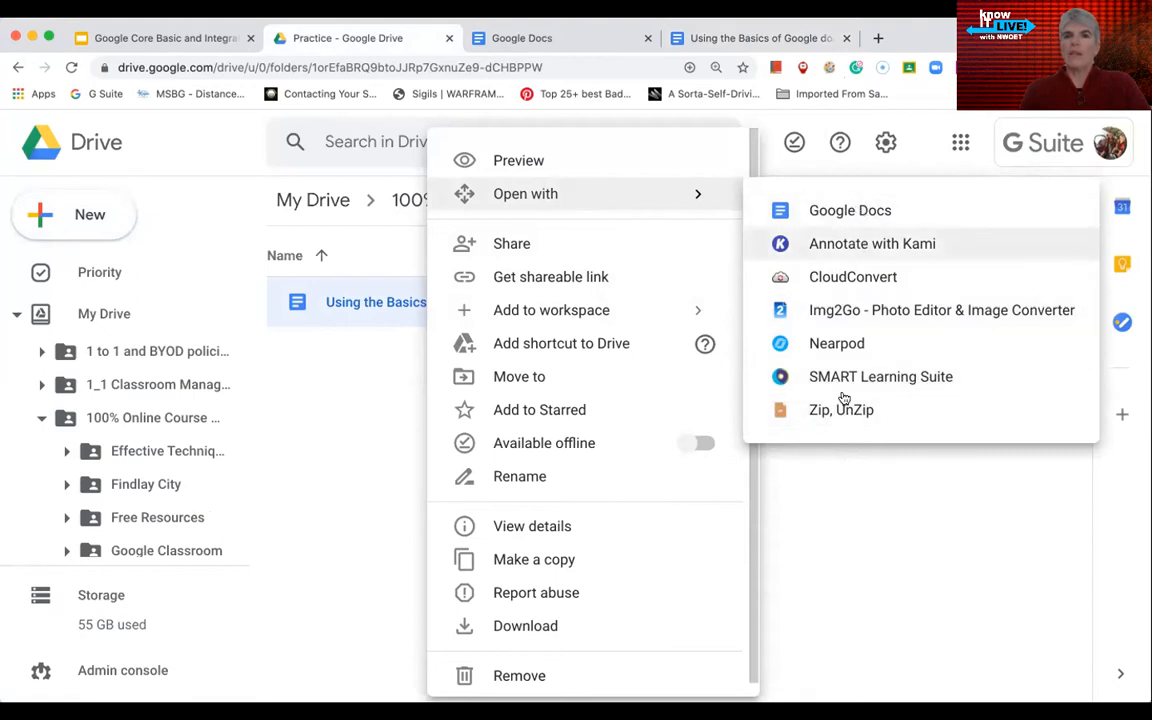
left_click(840, 581)
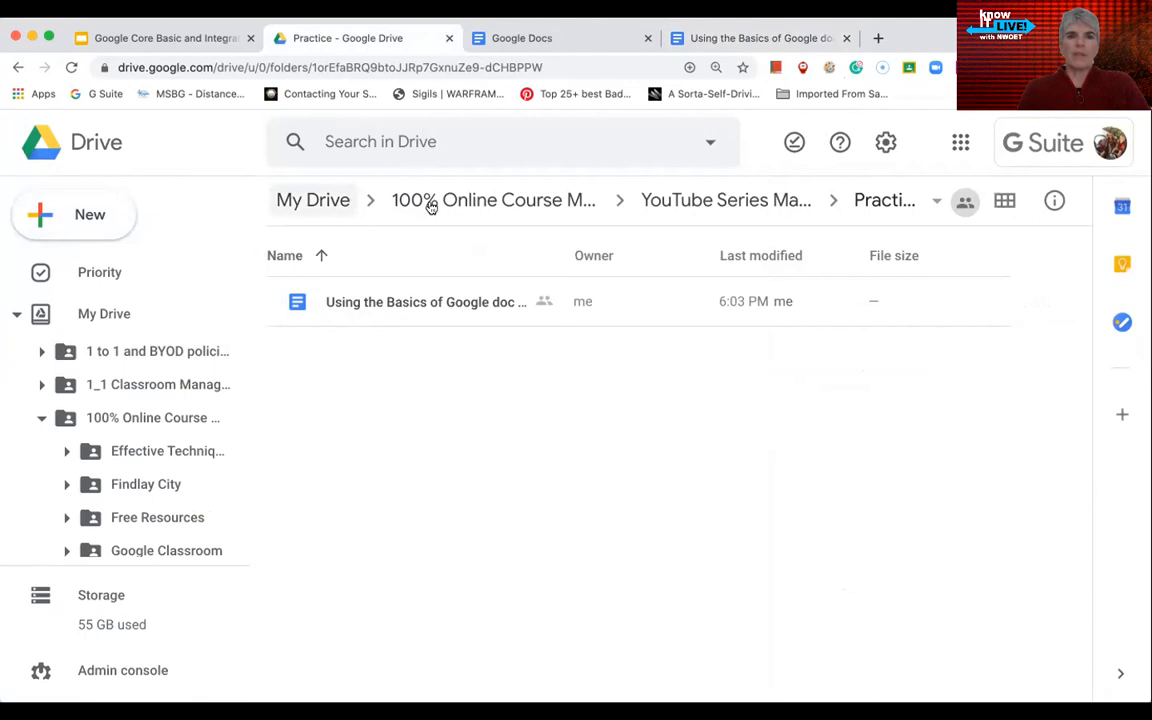
left_click(626, 140)
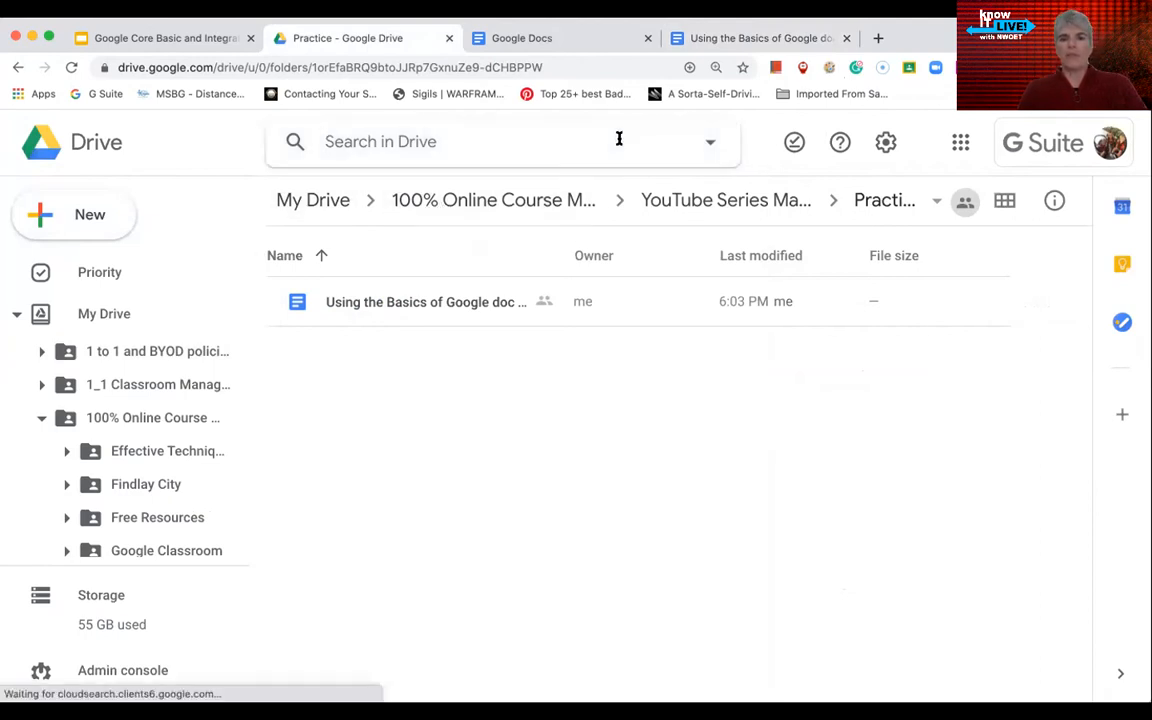
left_click(712, 141)
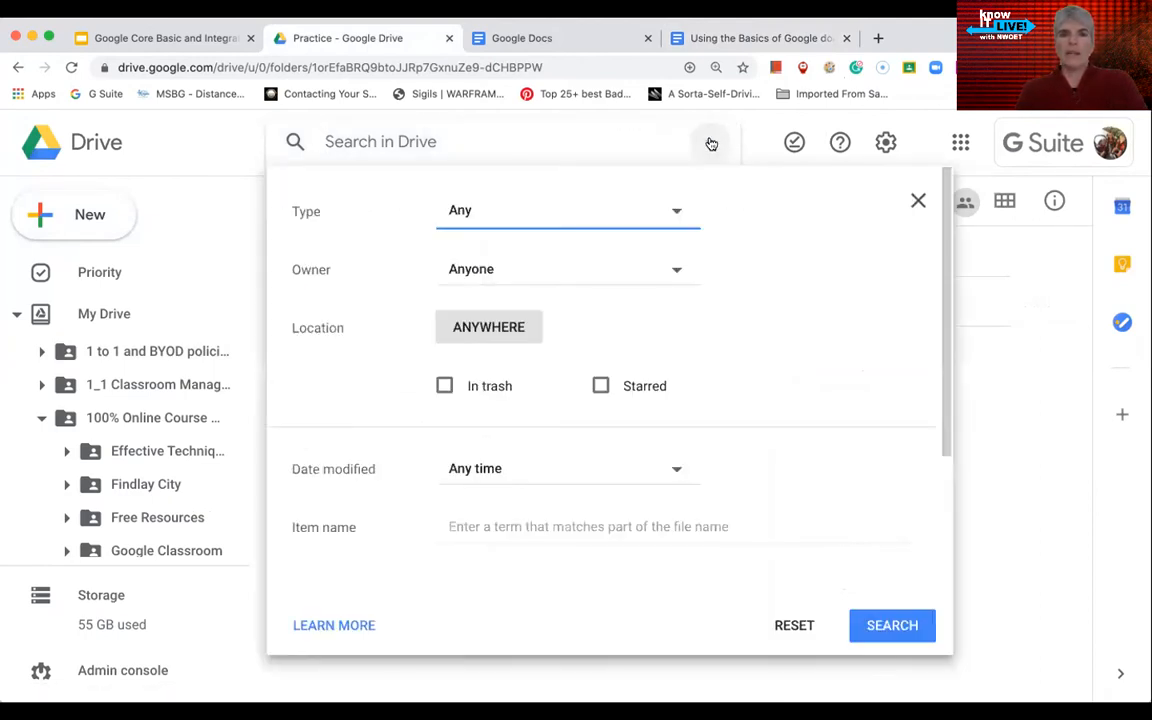
left_click(676, 212)
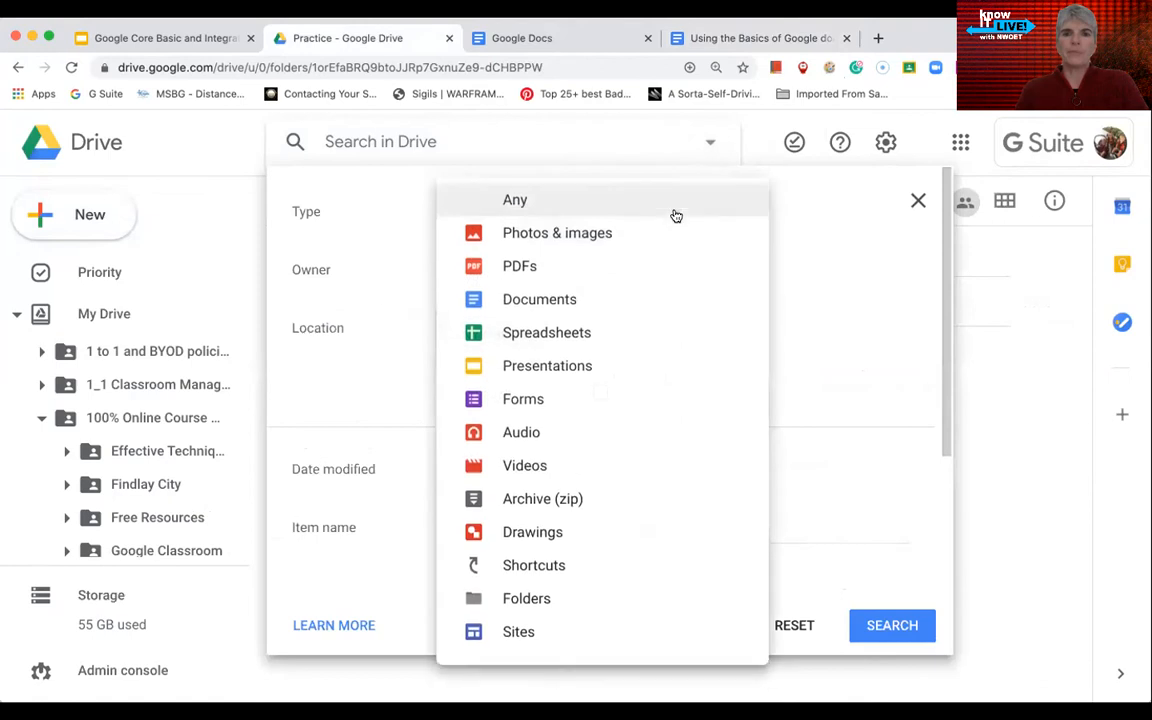
left_click(549, 276)
left_click(872, 625)
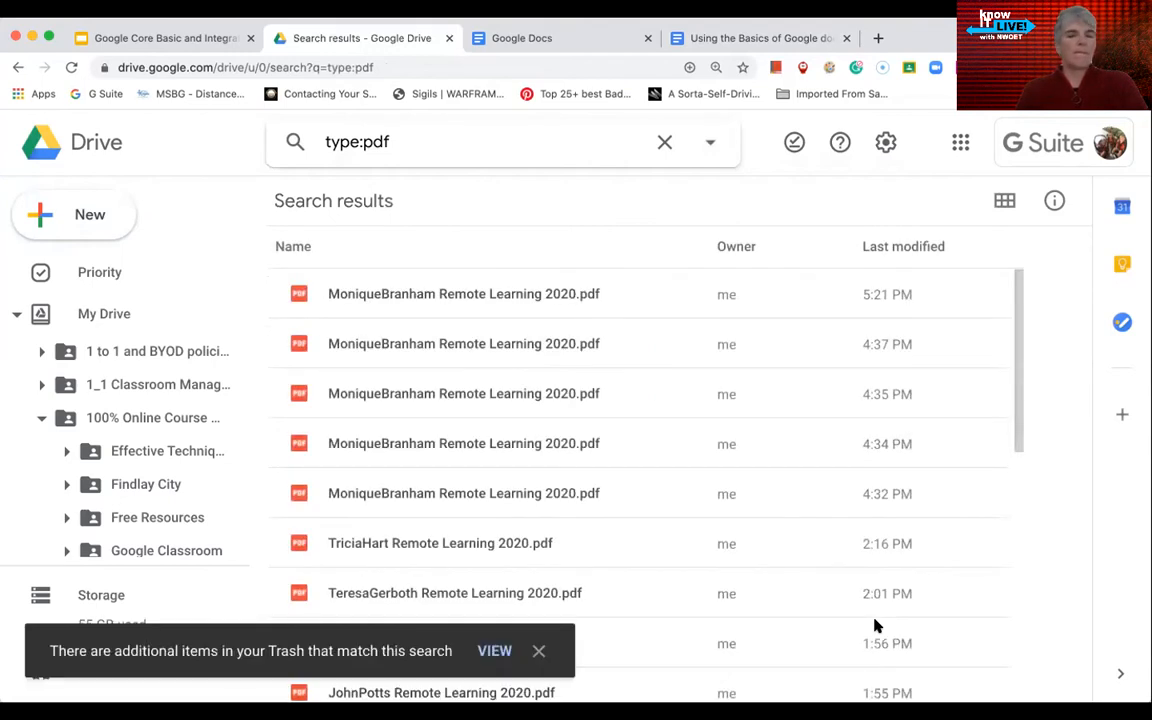
right_click(505, 300)
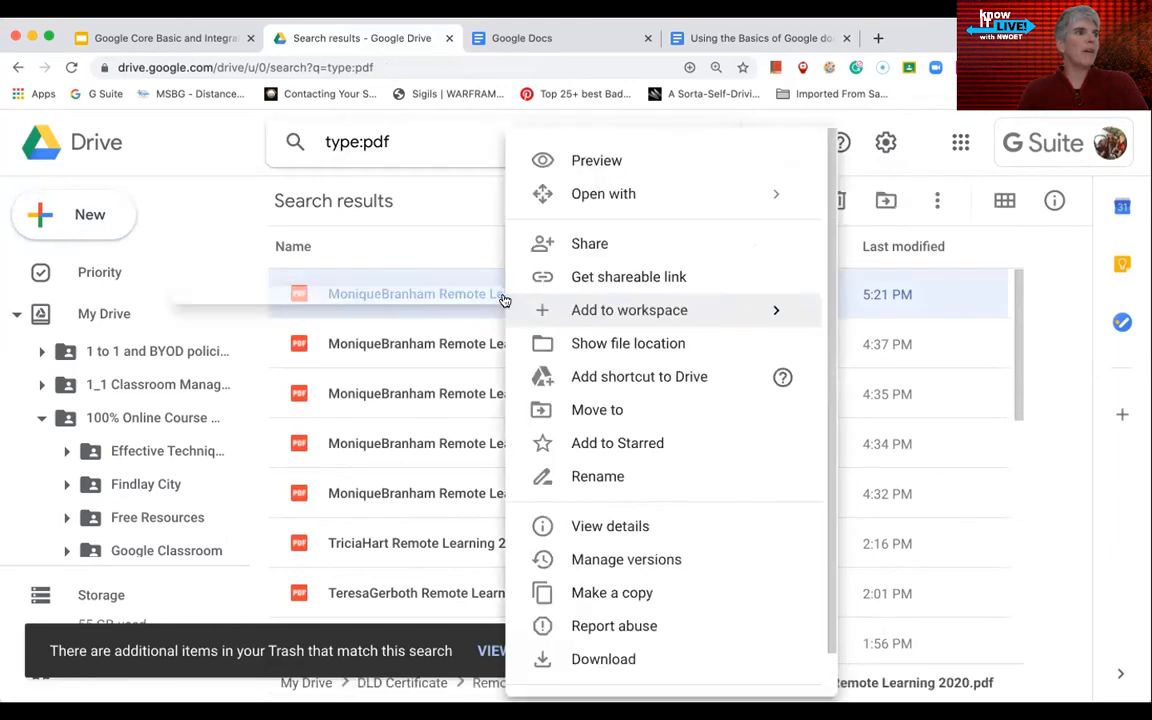
mouse_move(507, 308)
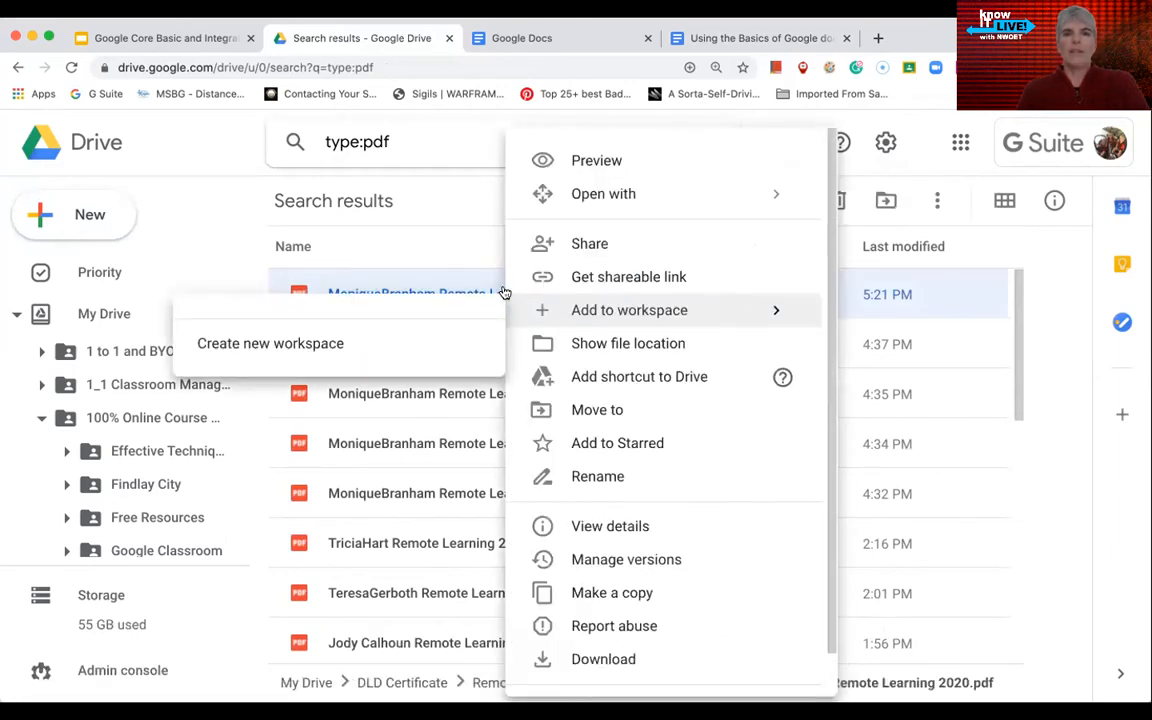
mouse_move(650, 198)
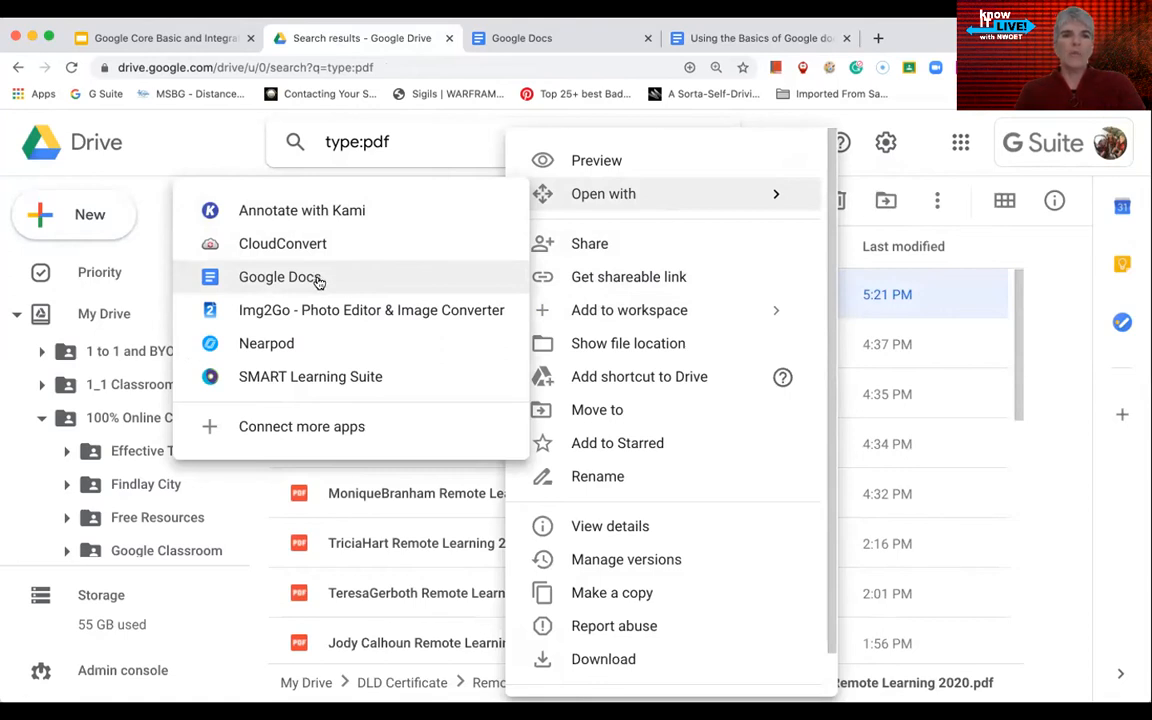
left_click(195, 152)
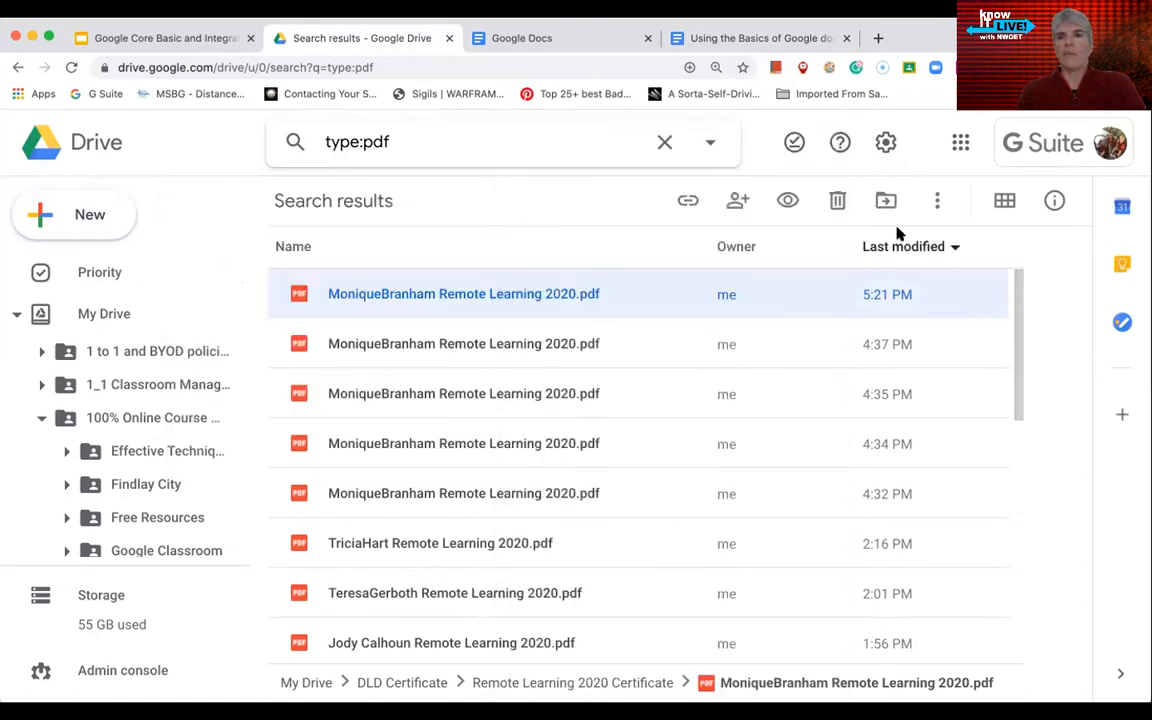
left_click(886, 144)
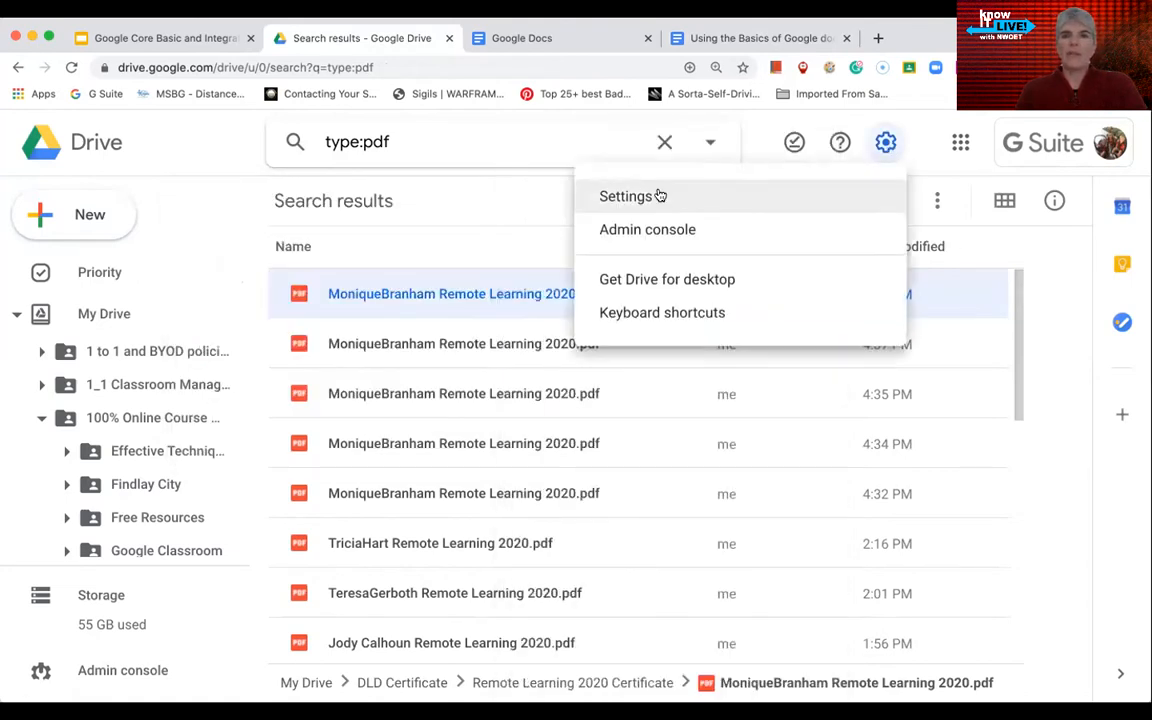
left_click(628, 196)
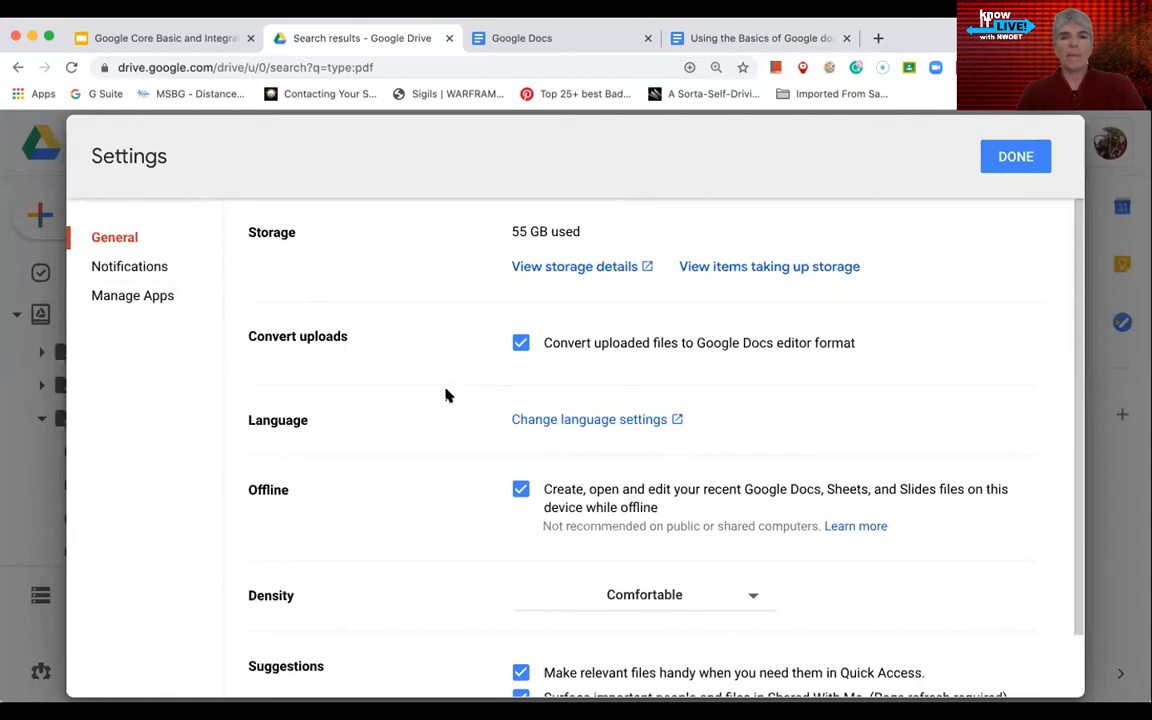
scroll(353, 520, "down", 2)
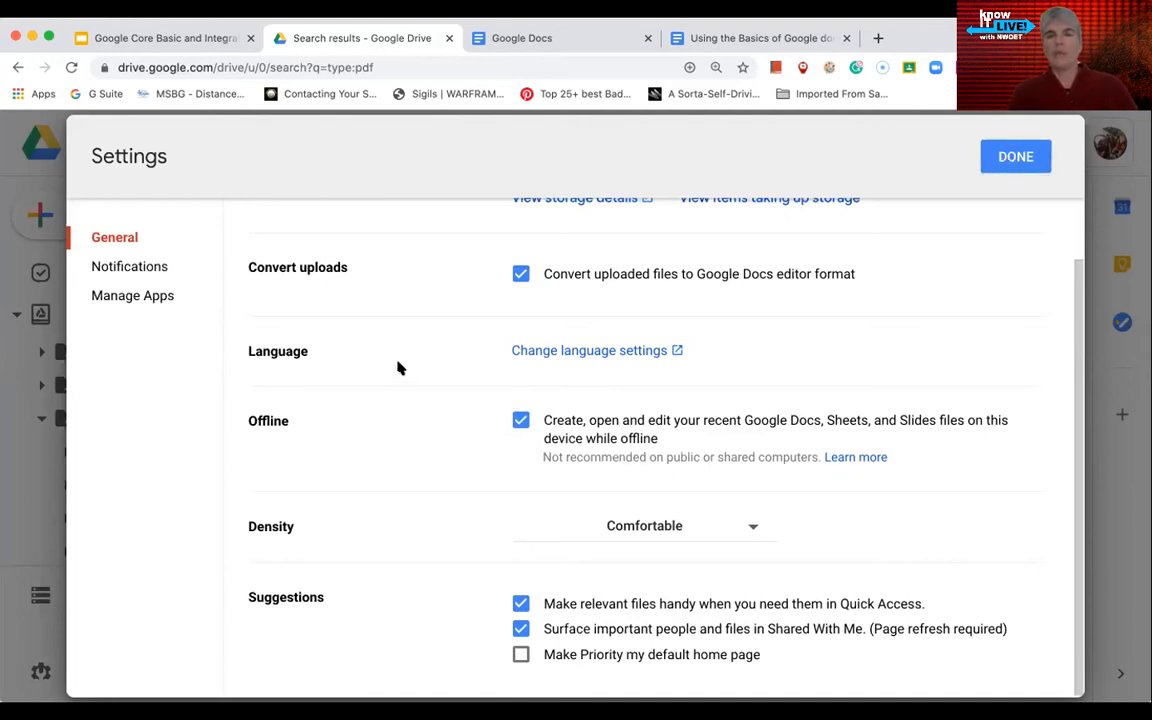
left_click(1012, 160)
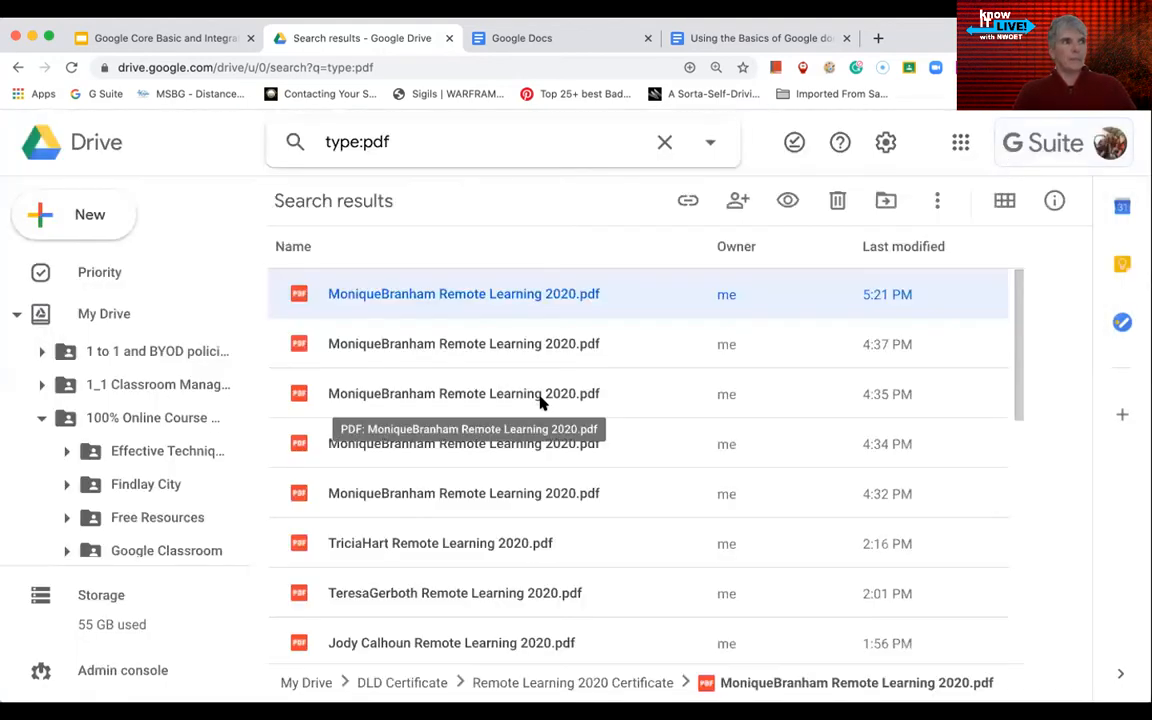
Bring the 'Using the Basics of Google doc Tools' browser tab to the front.
left_click(735, 41)
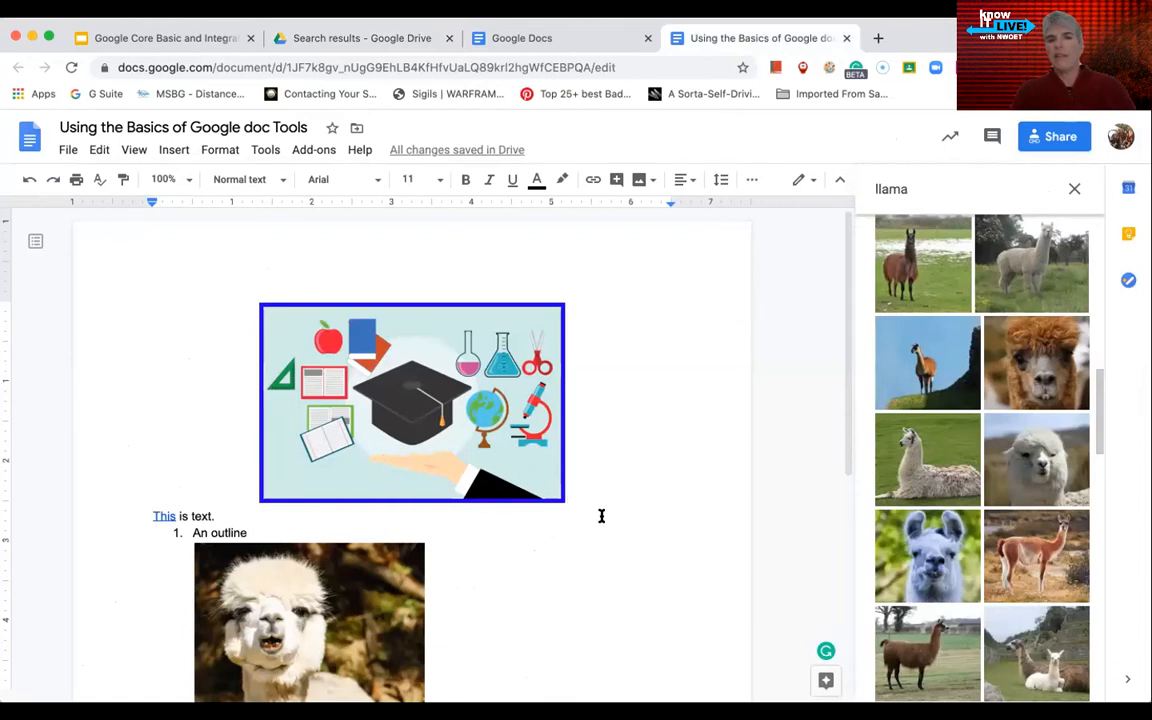
Check the classroom image's options, then view File > Download formats like .docx, PDF and EPUB.
scroll(617, 517, "down", 5)
scroll(617, 516, "up", 3)
scroll(617, 516, "up", 3)
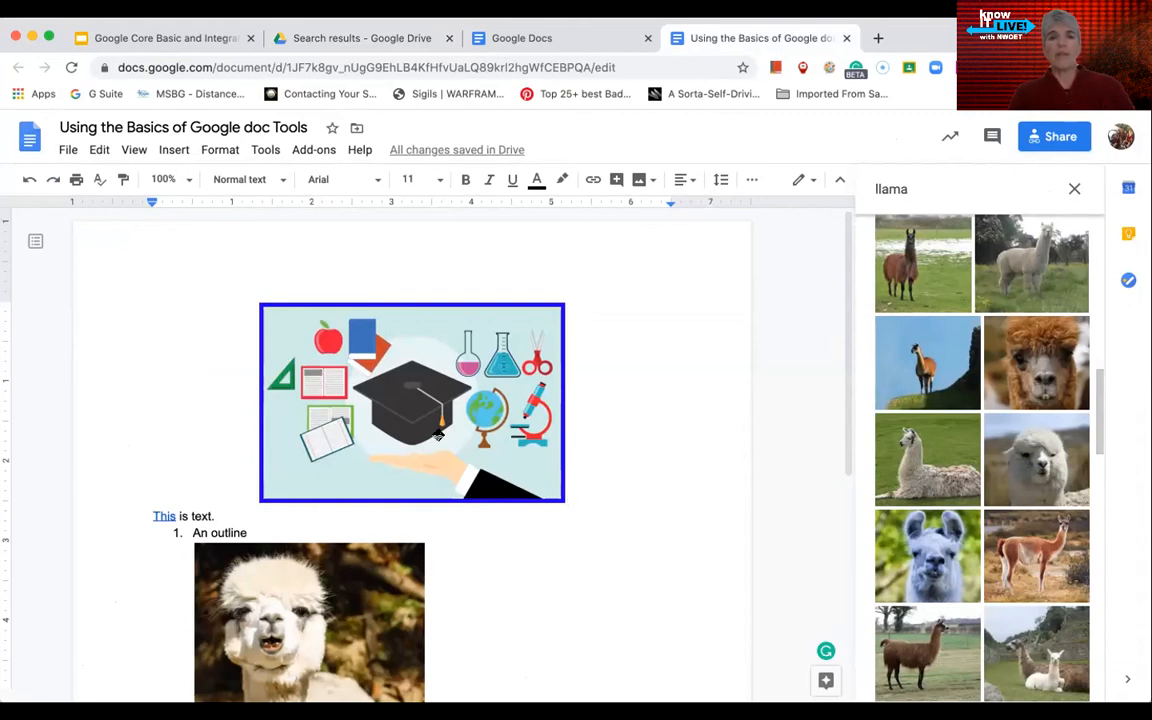
right_click(400, 393)
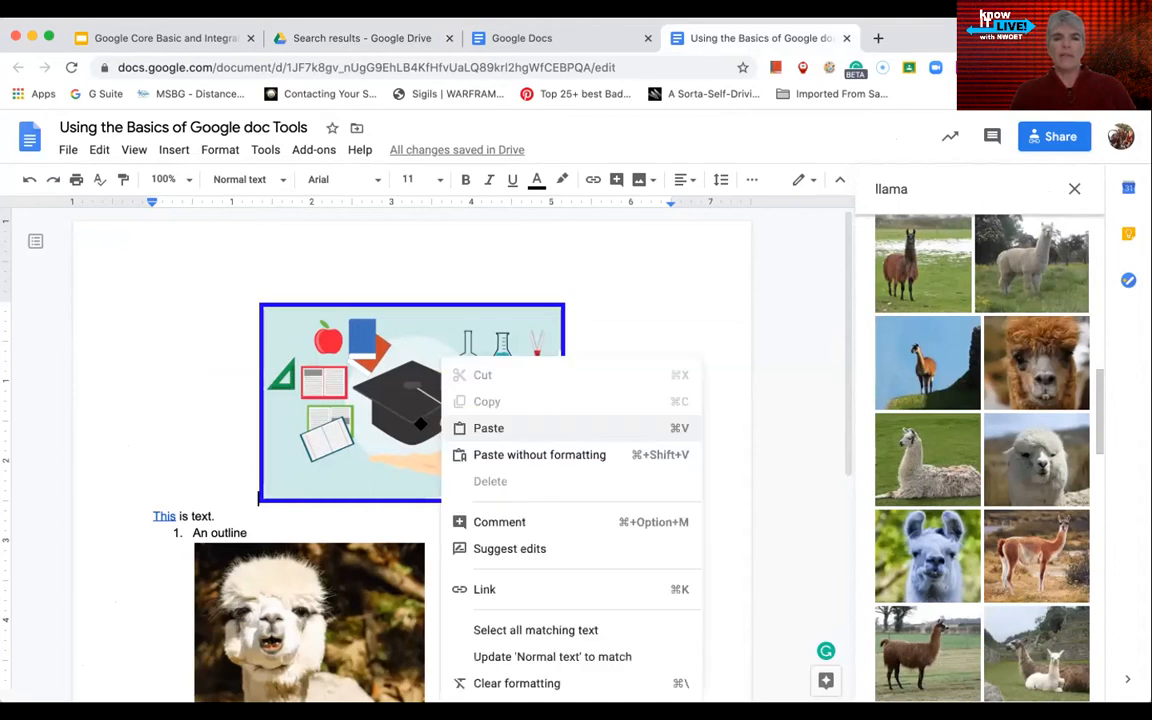
scroll(414, 424, "down", 1)
scroll(414, 424, "up", 1)
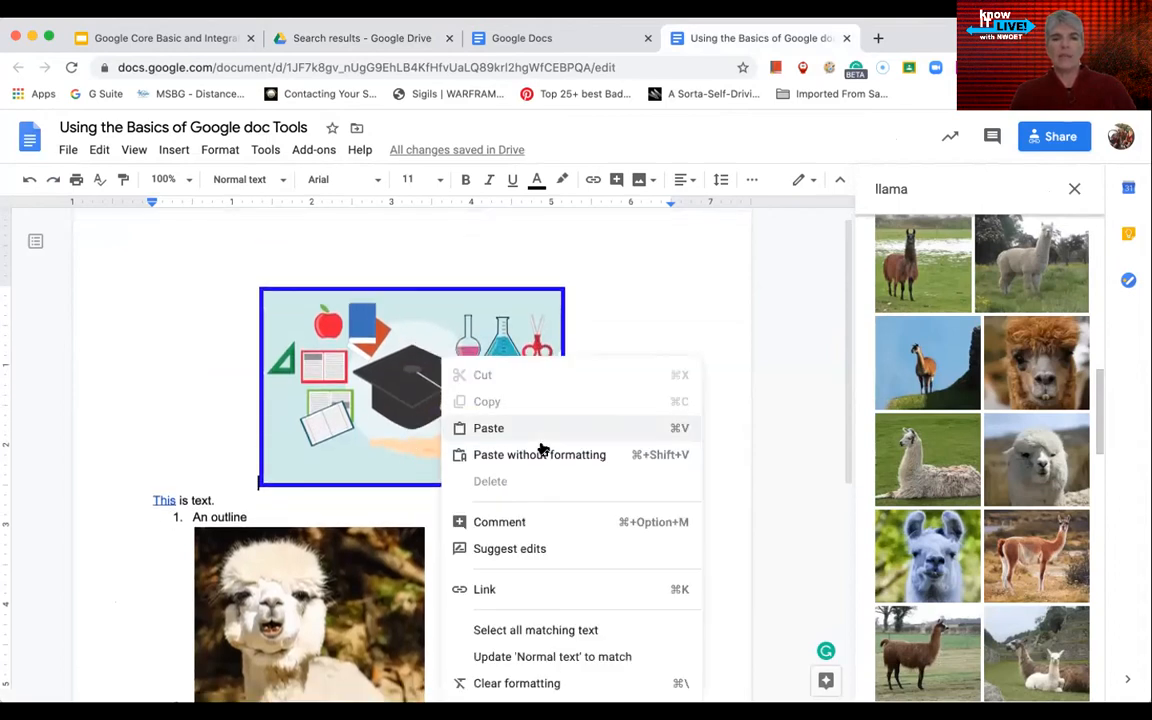
left_click(659, 293)
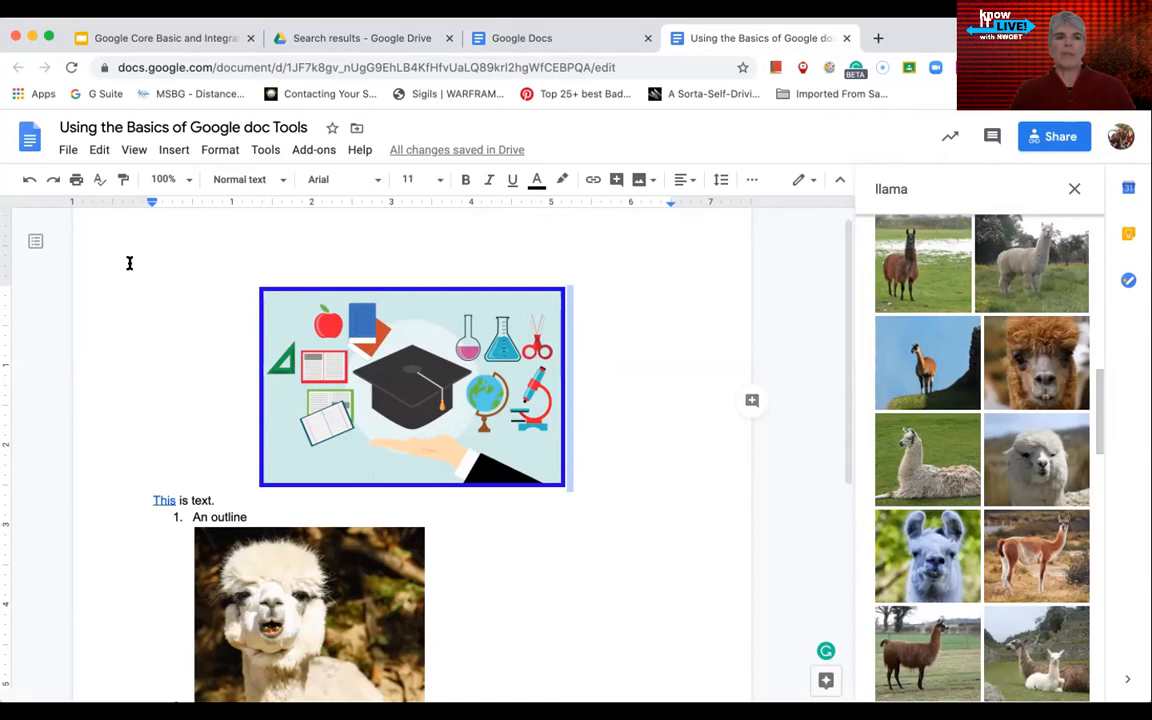
left_click(68, 150)
mouse_move(117, 316)
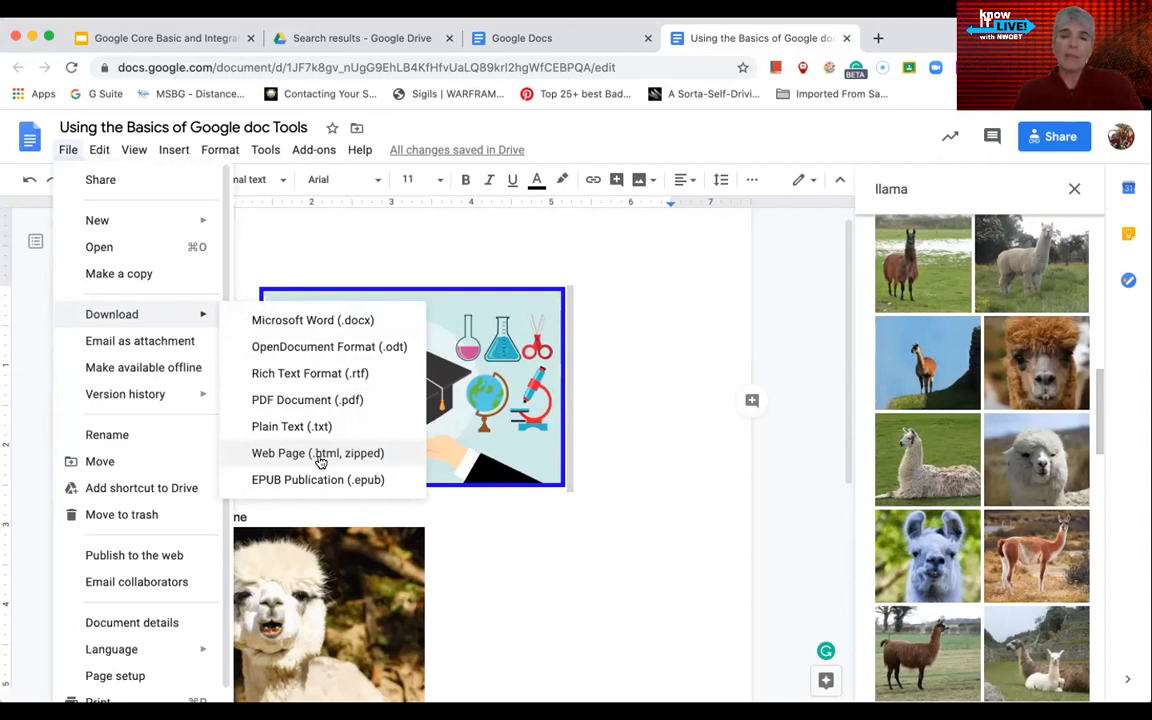
left_click(611, 431)
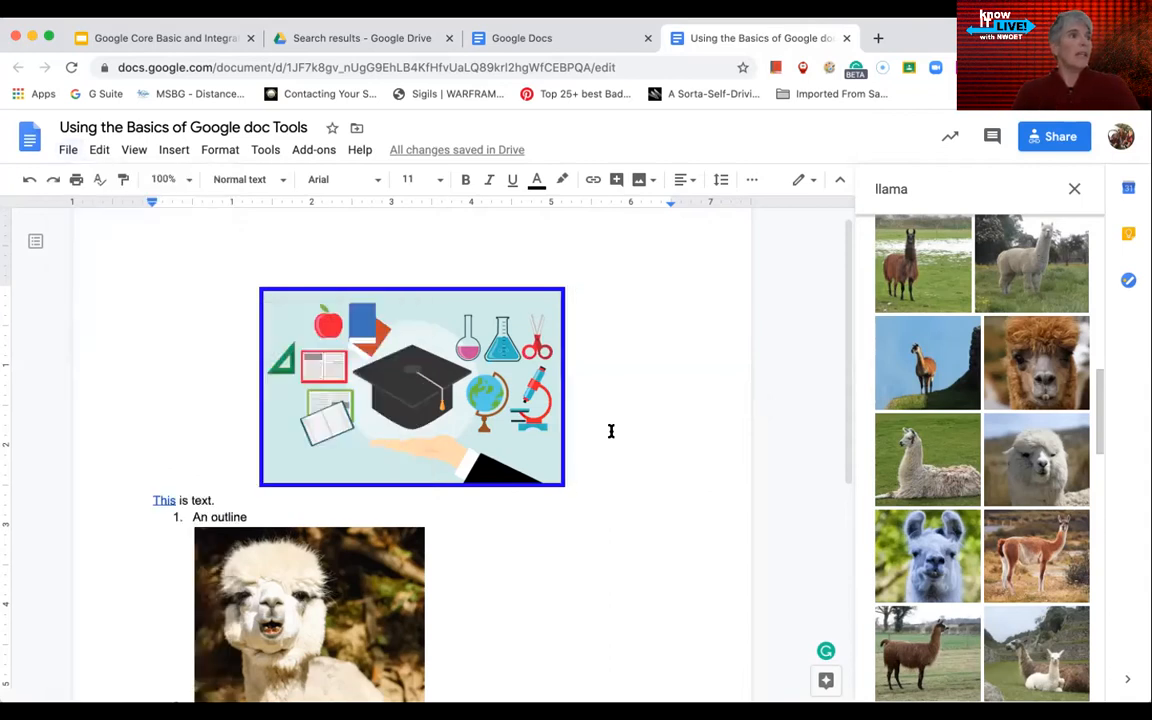
left_click(68, 150)
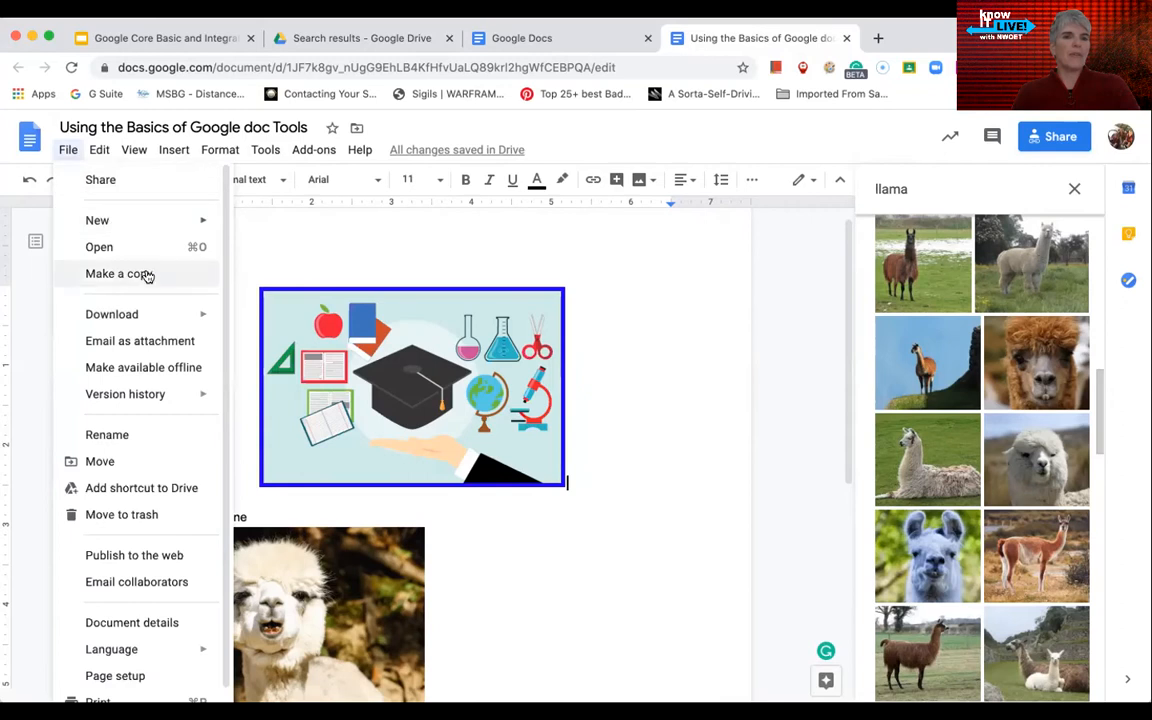
mouse_move(154, 318)
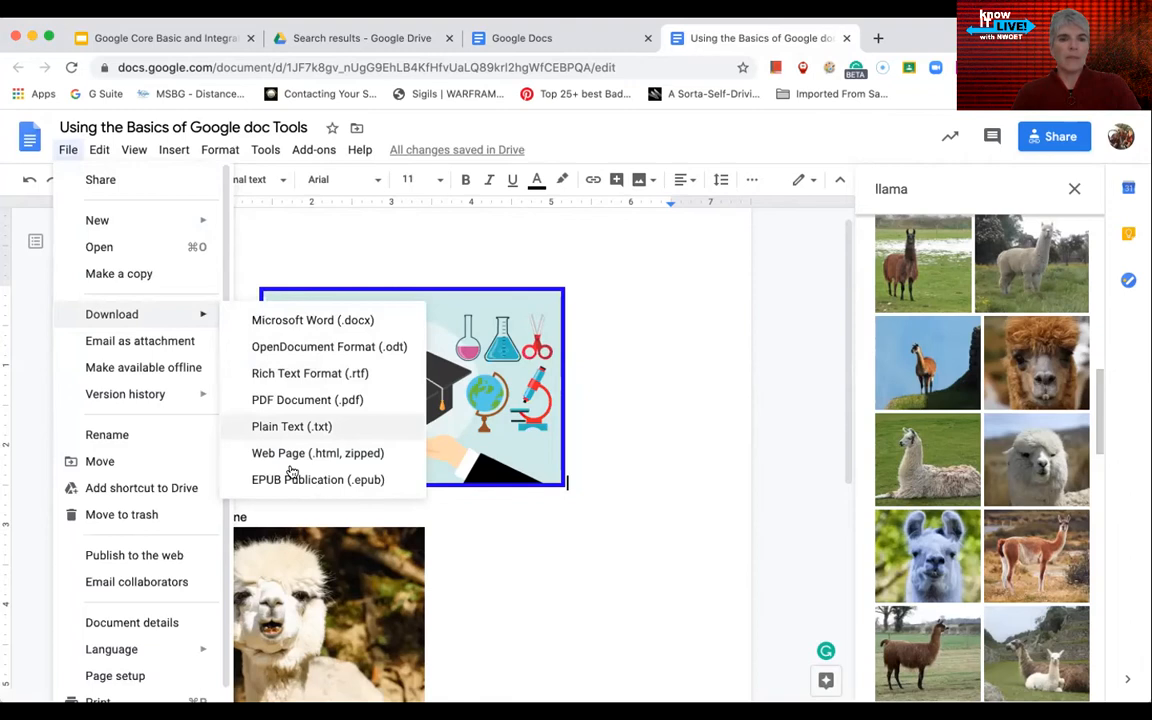
scroll(160, 443, "down", 1)
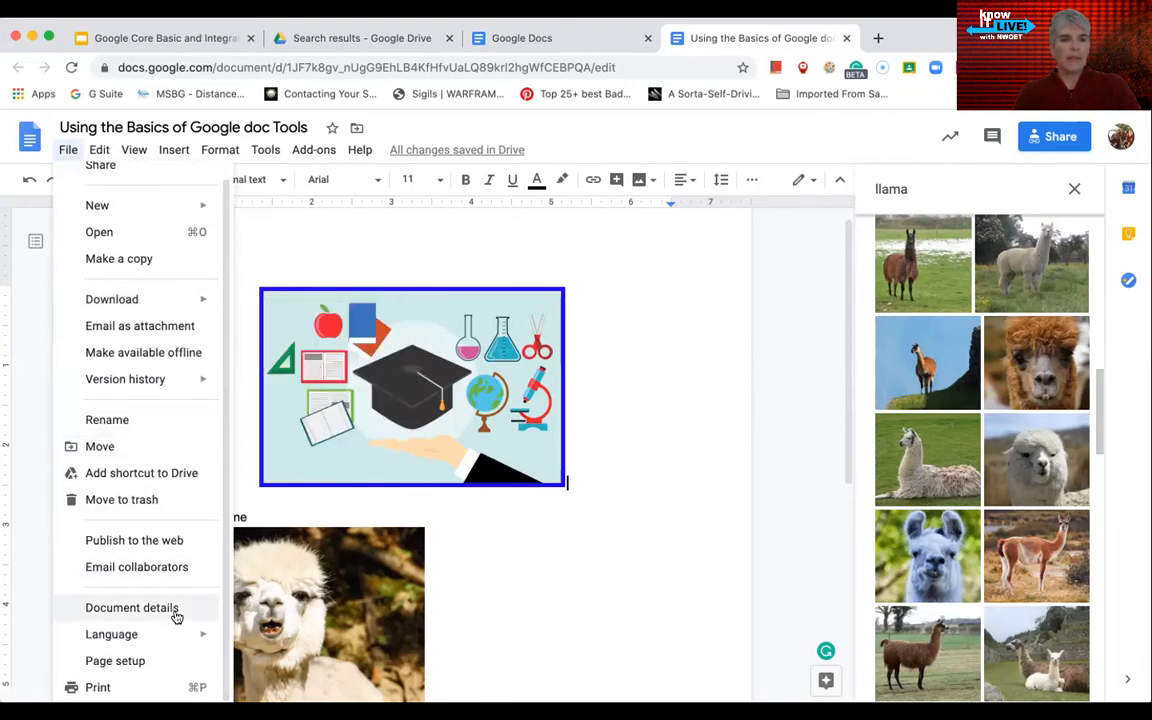
left_click(136, 661)
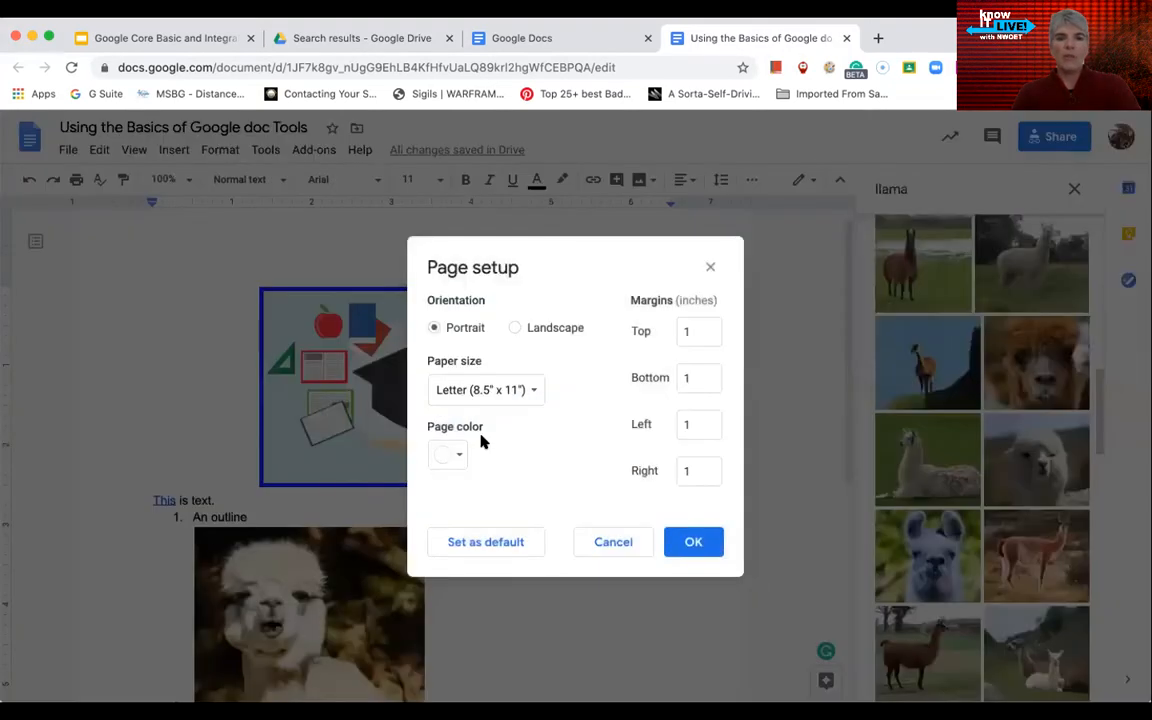
left_click(527, 389)
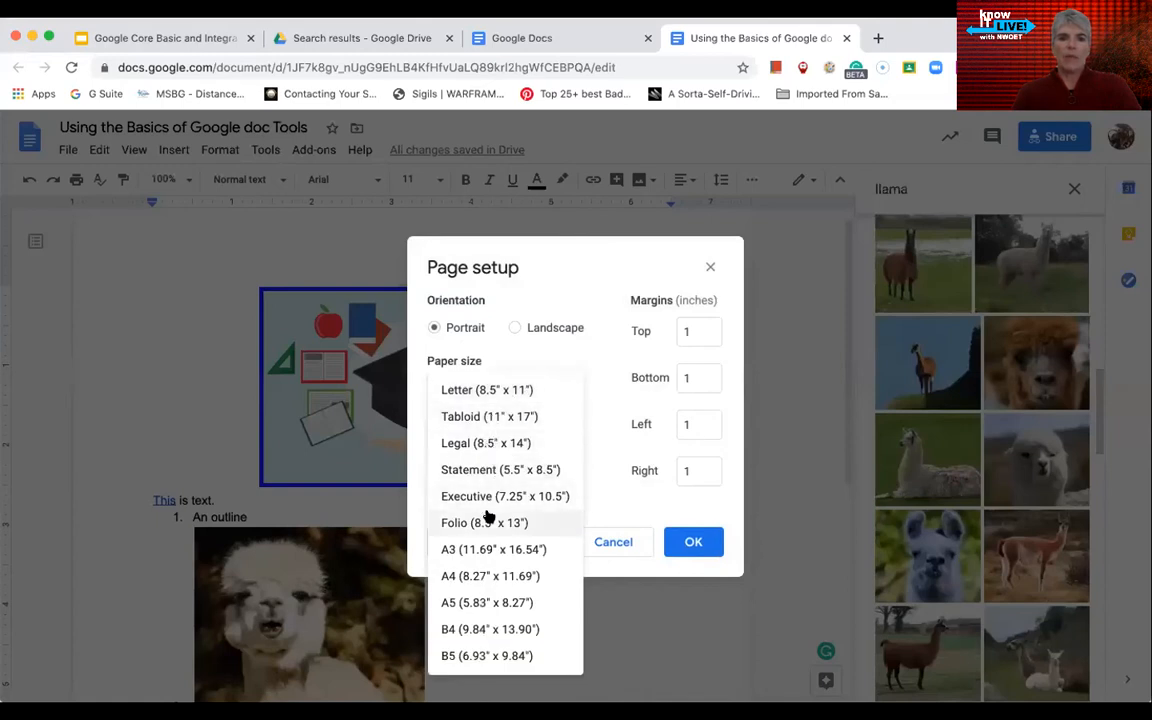
left_click(530, 358)
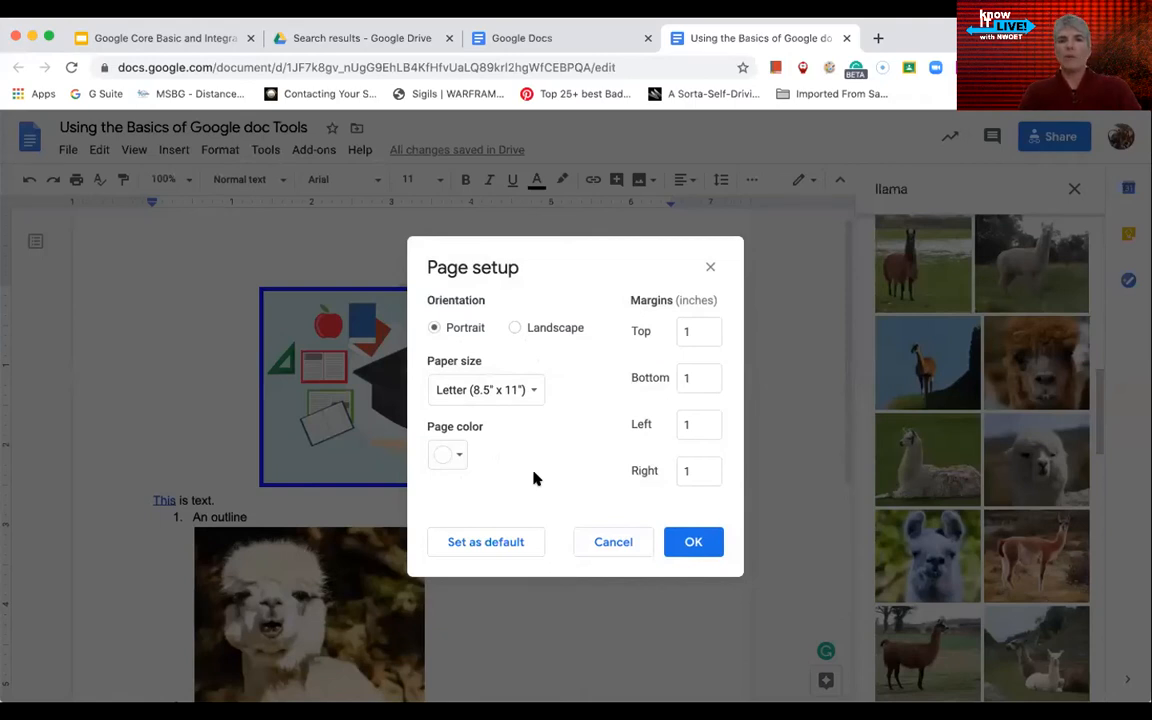
left_click(689, 543)
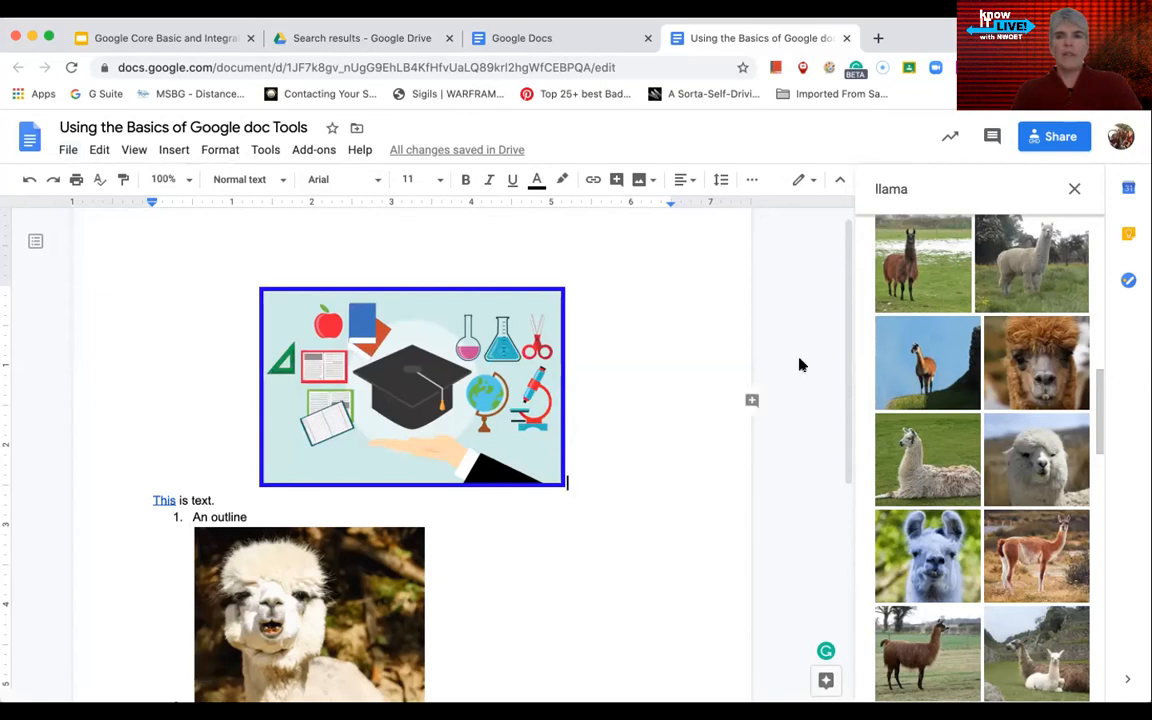
left_click(1073, 190)
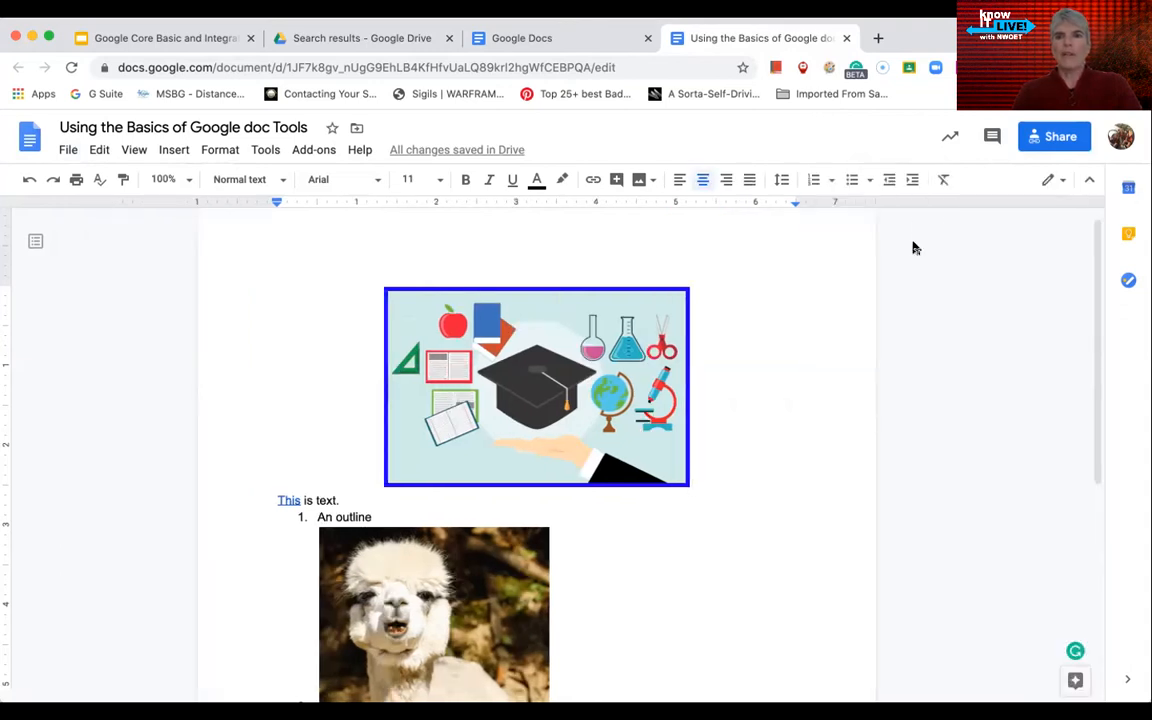
left_click(1059, 180)
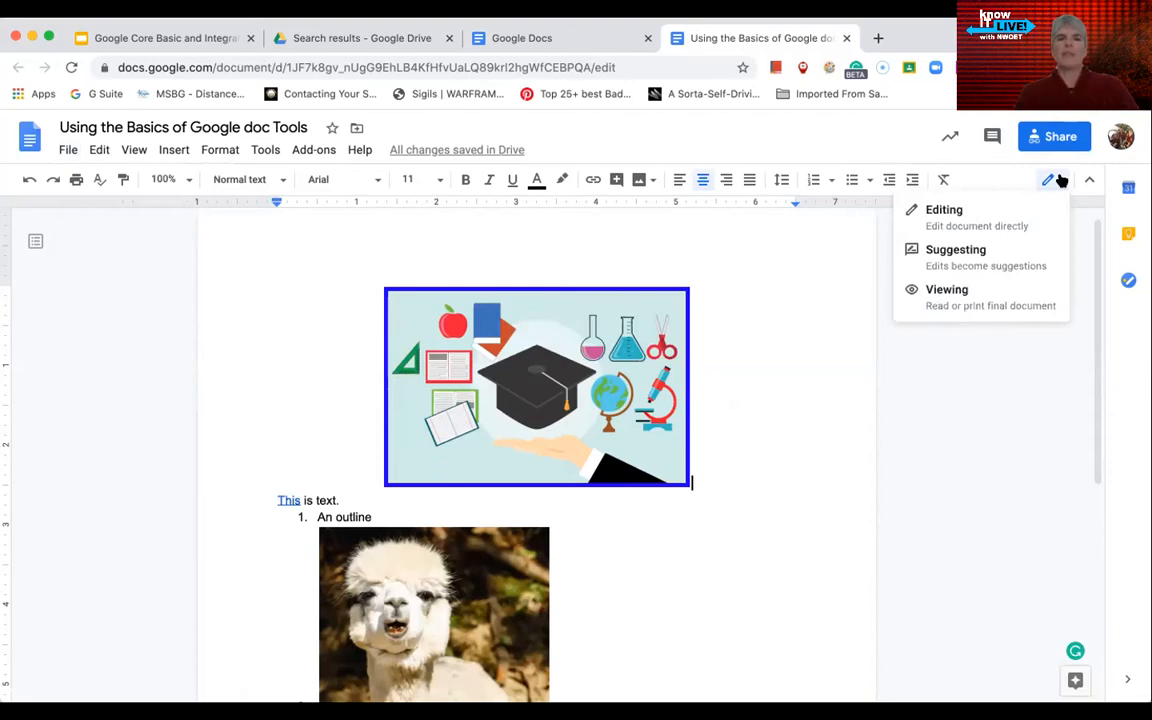
left_click(68, 150)
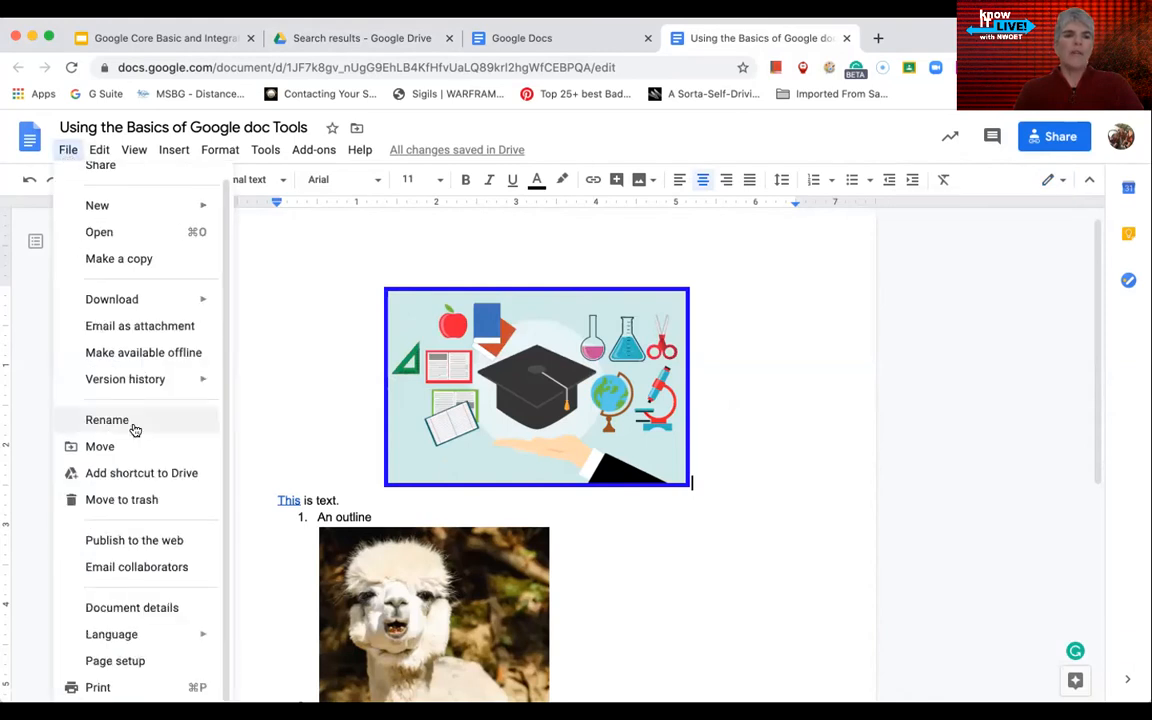
mouse_move(175, 380)
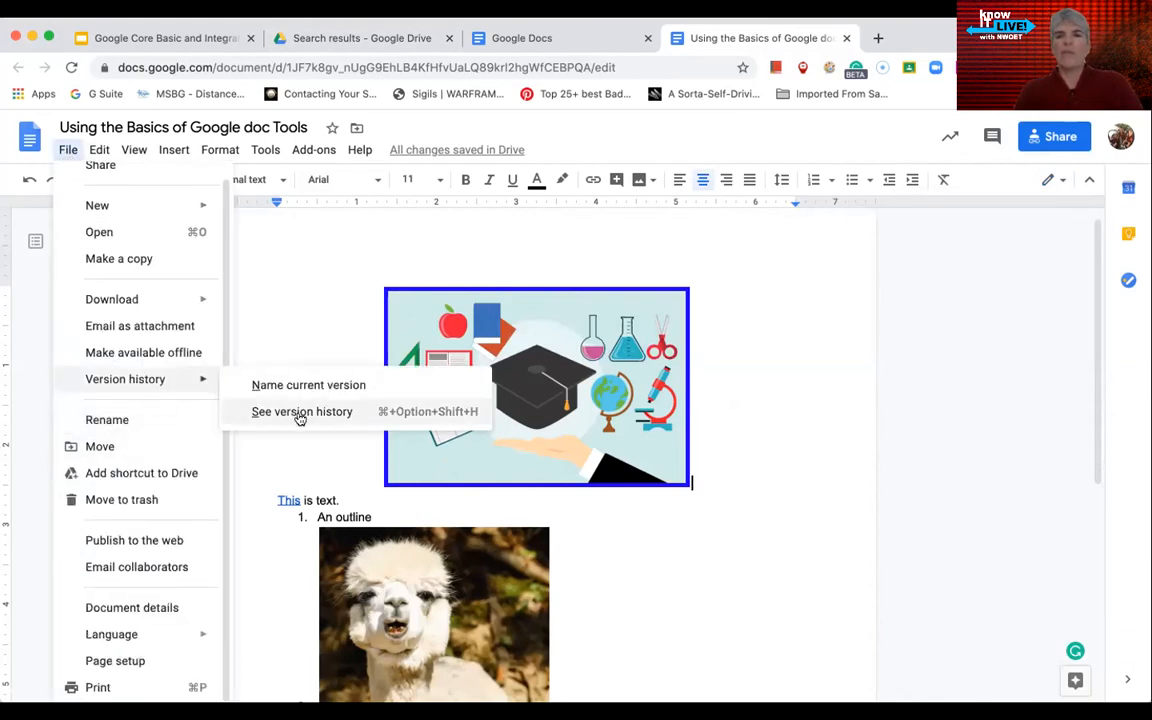
left_click(766, 401)
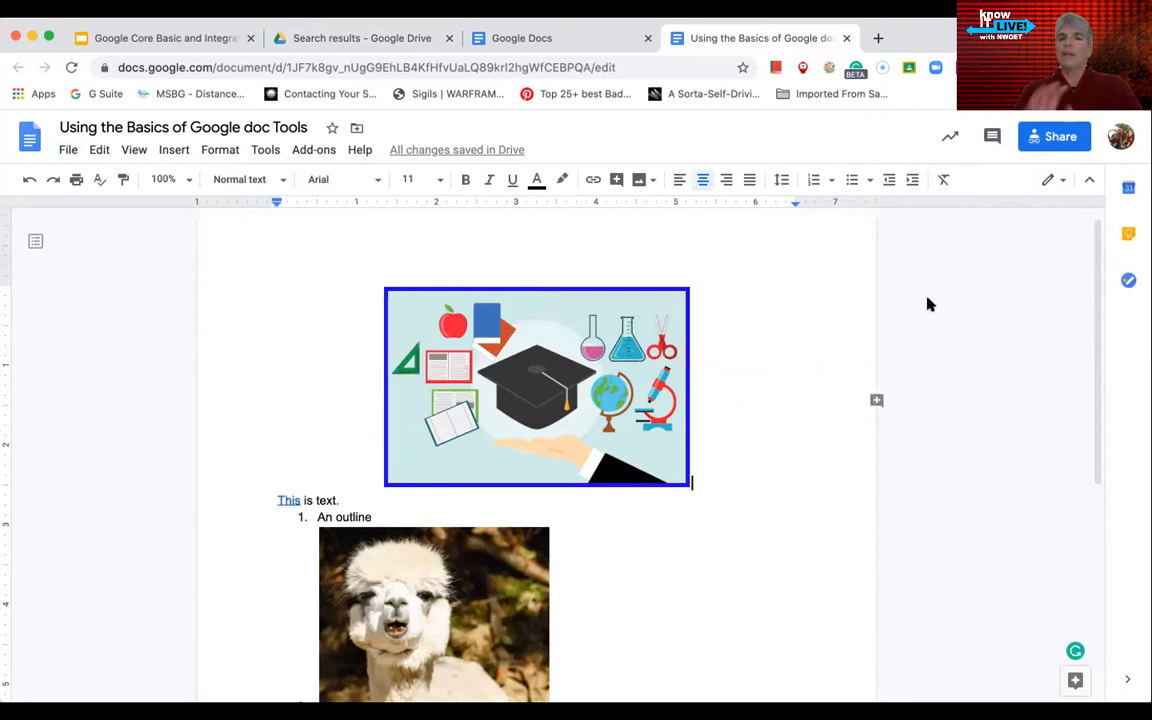
left_click(1060, 180)
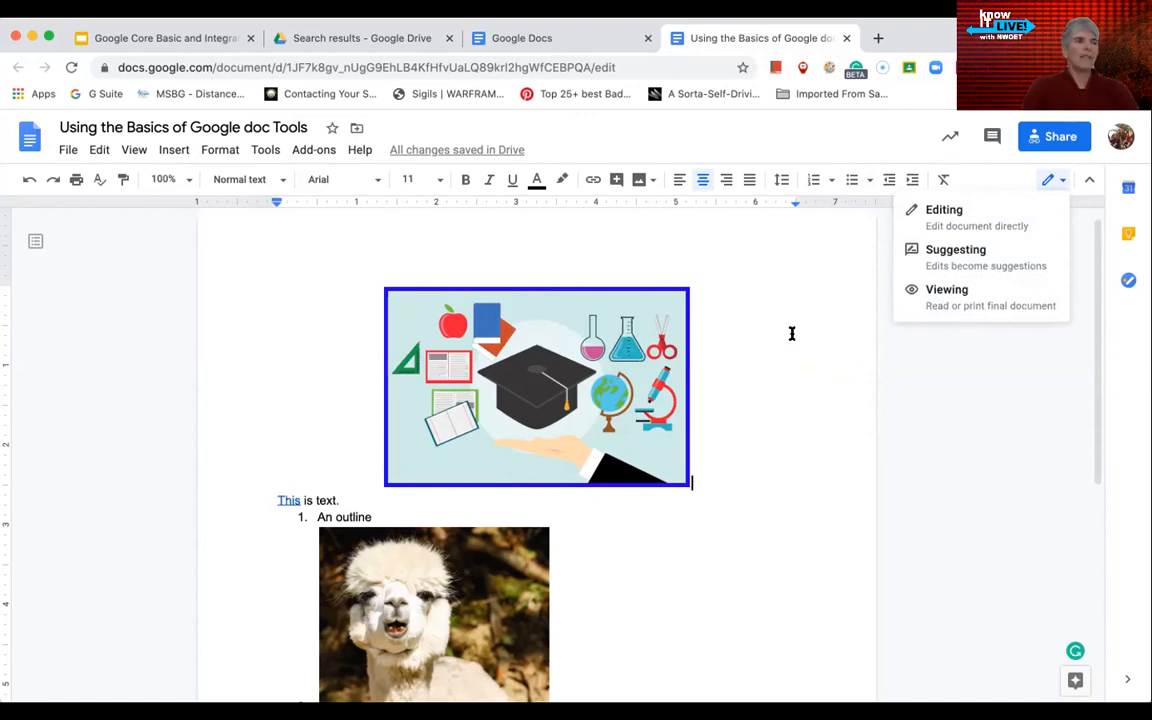
left_click(789, 388)
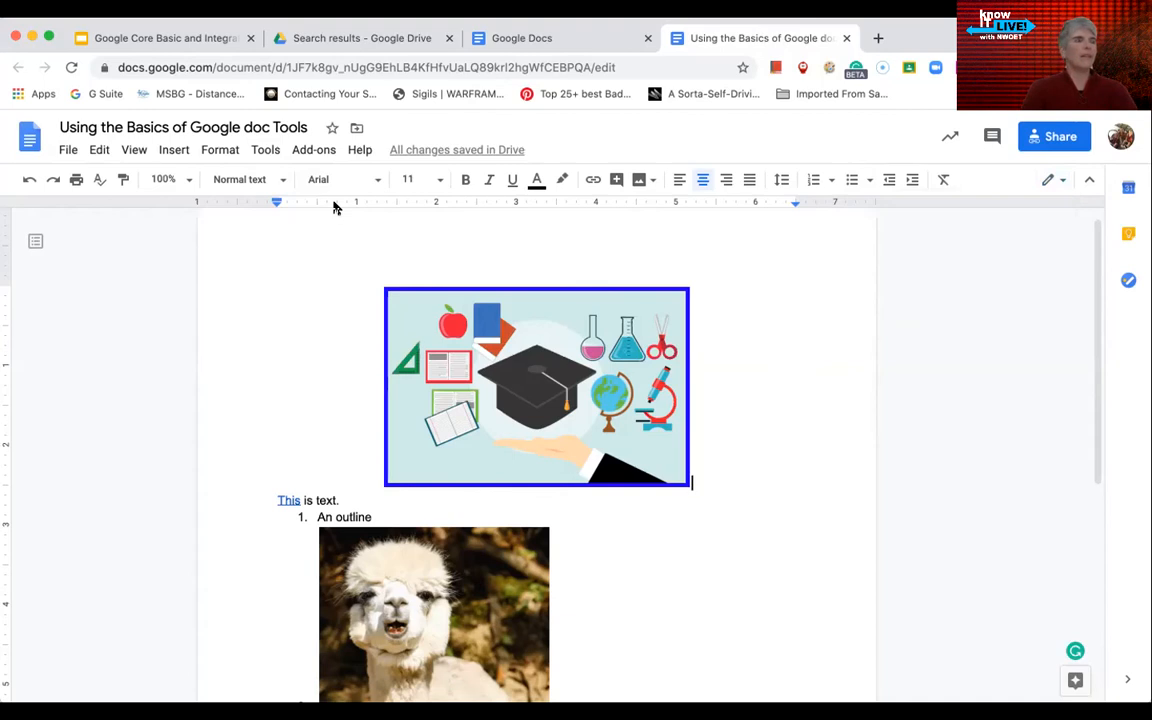
Open Tools > Preferences to view the General auto-correction options.
left_click(261, 150)
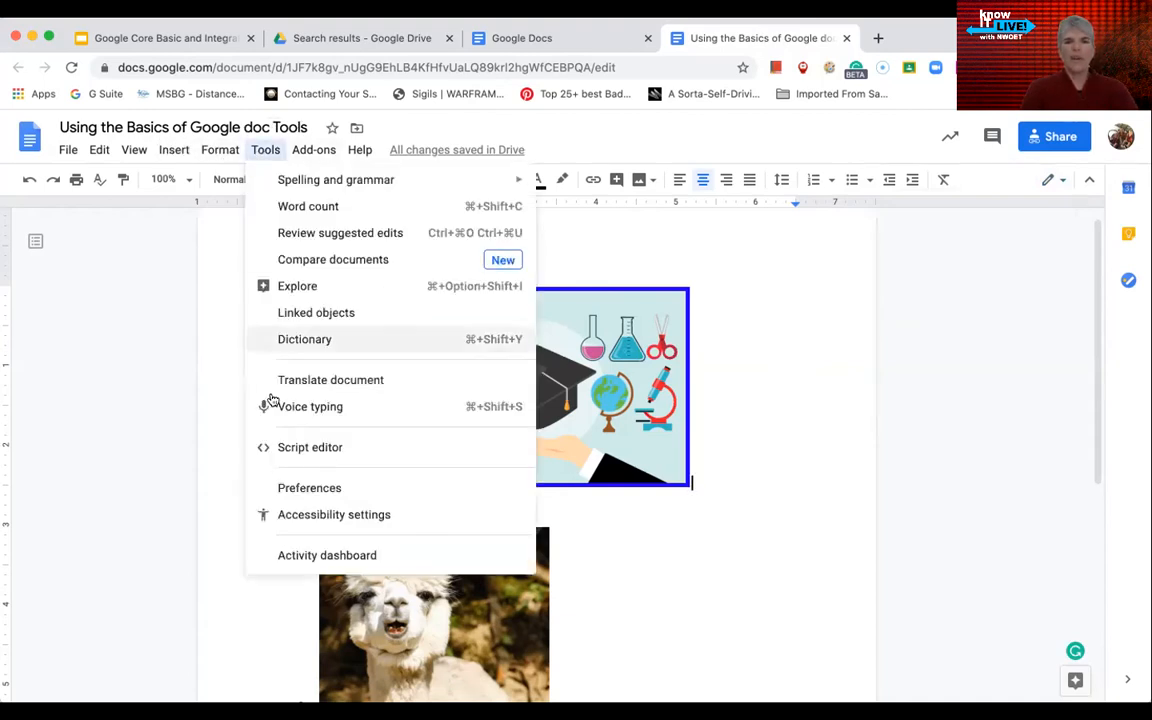
left_click(307, 488)
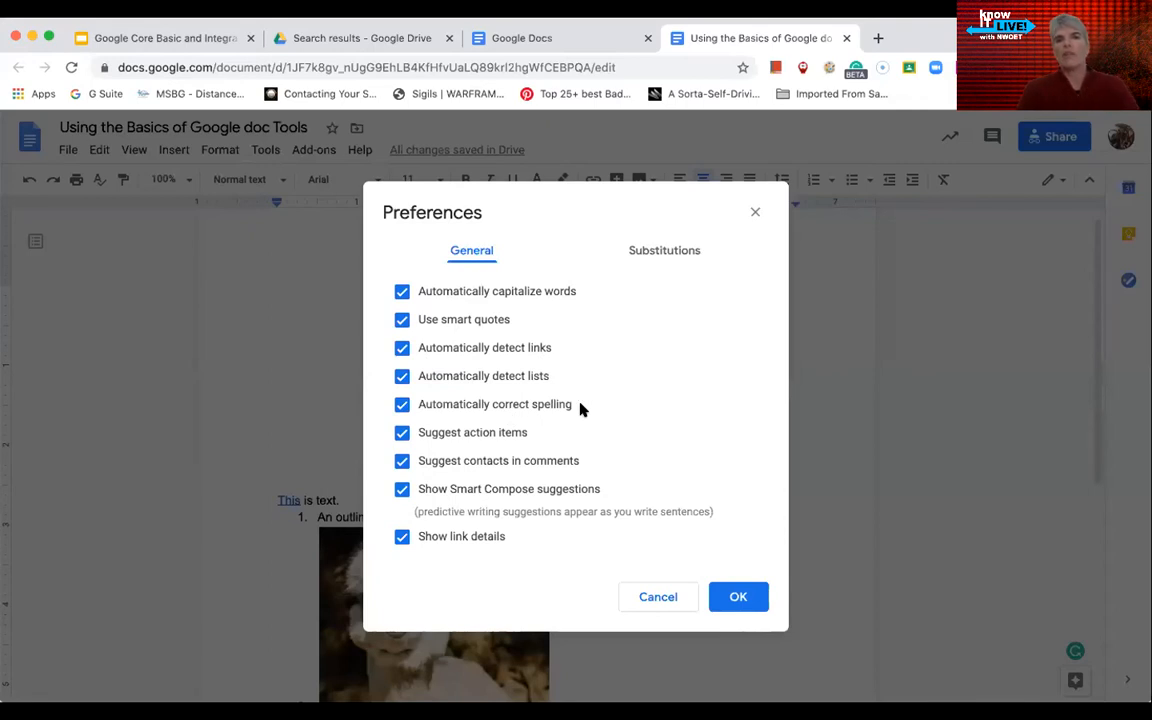
Review substitutions such as (c) → © and 1/2 → ½, then select the empty Replace field.
left_click(667, 249)
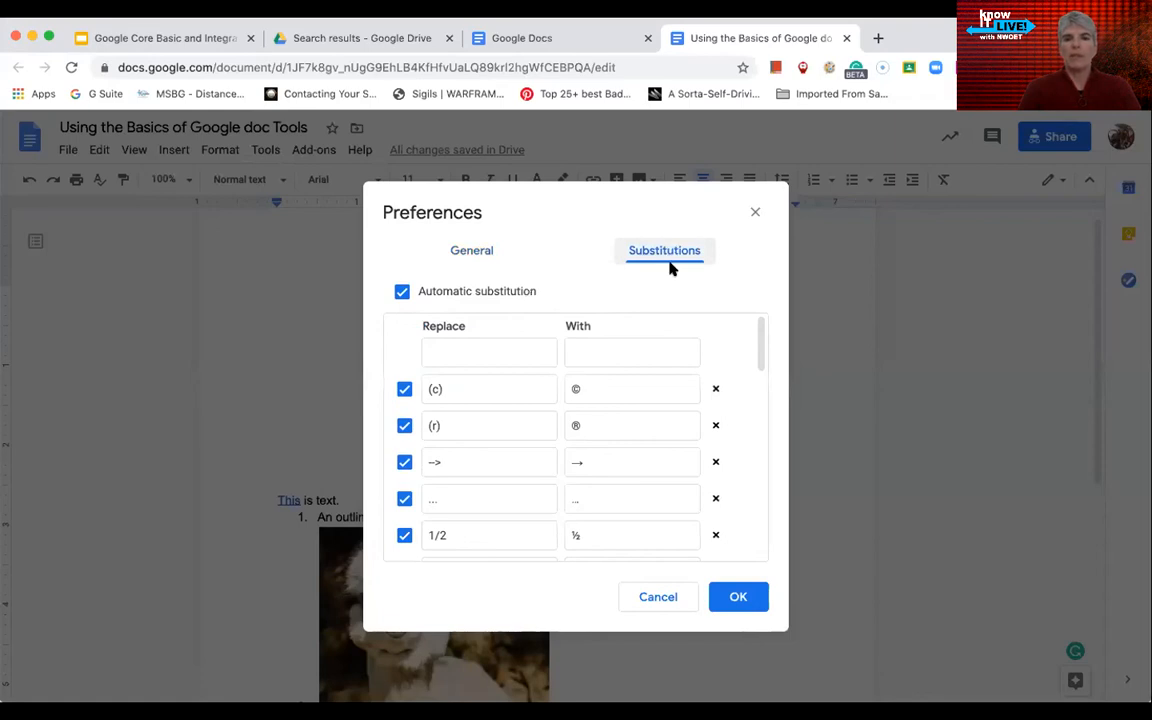
scroll(524, 486, "down", 4)
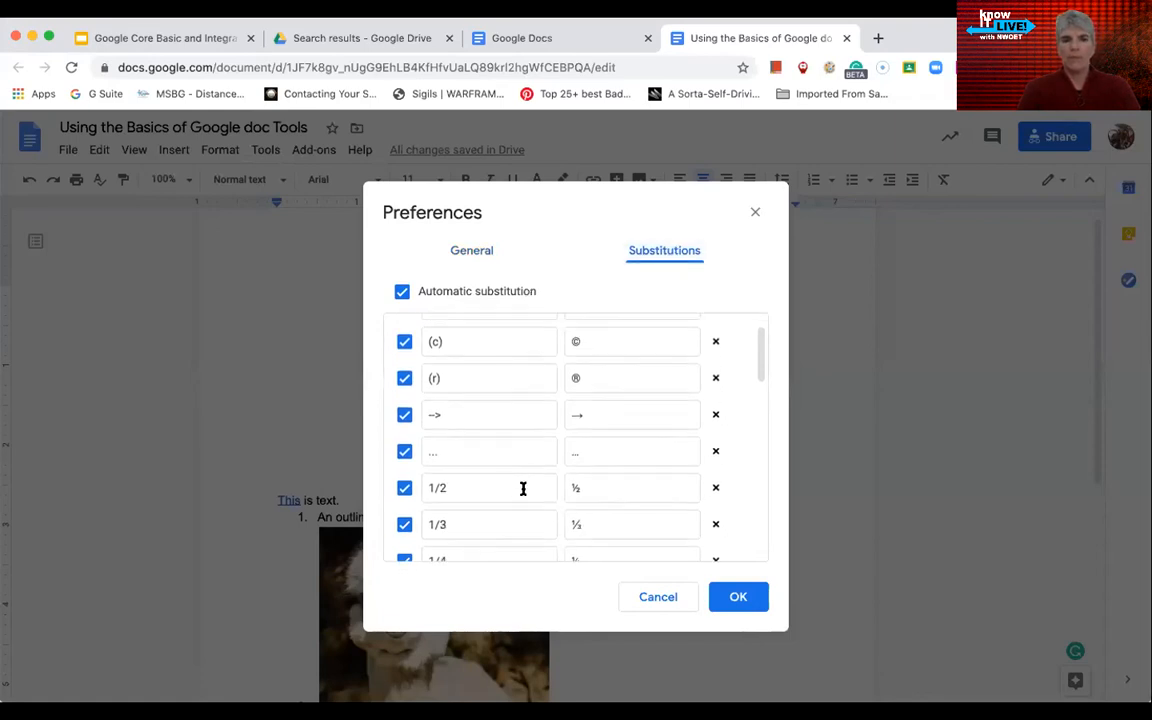
scroll(522, 492, "down", 1)
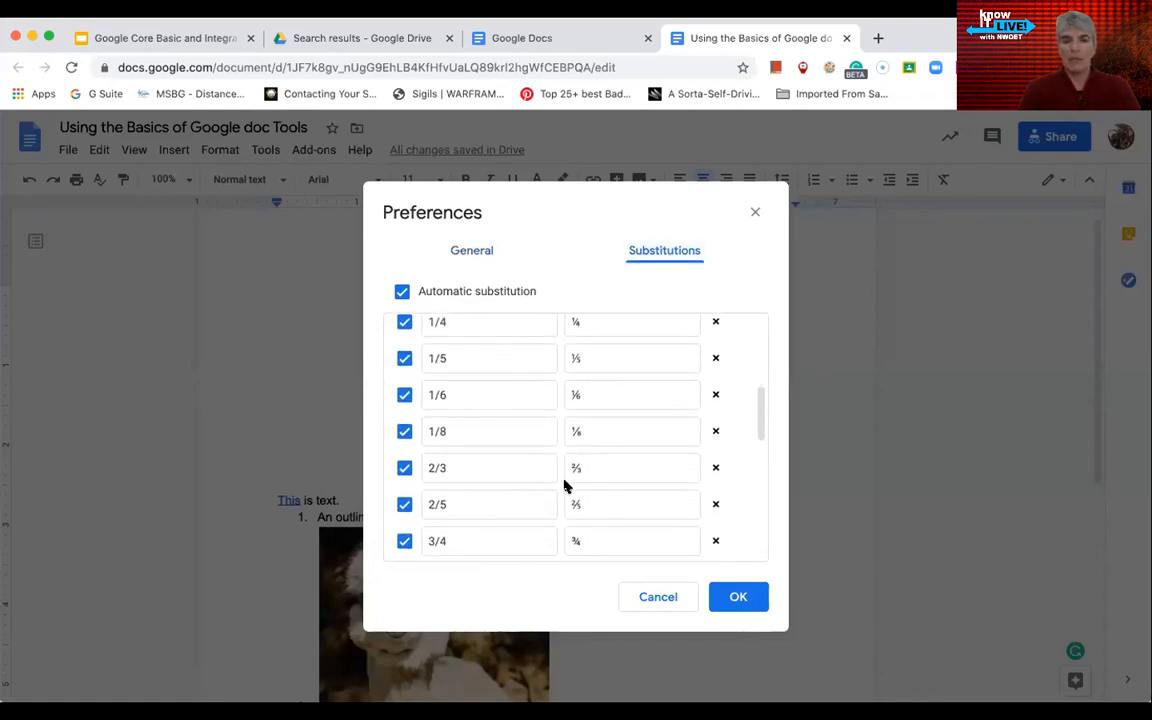
scroll(601, 510, "down", 6)
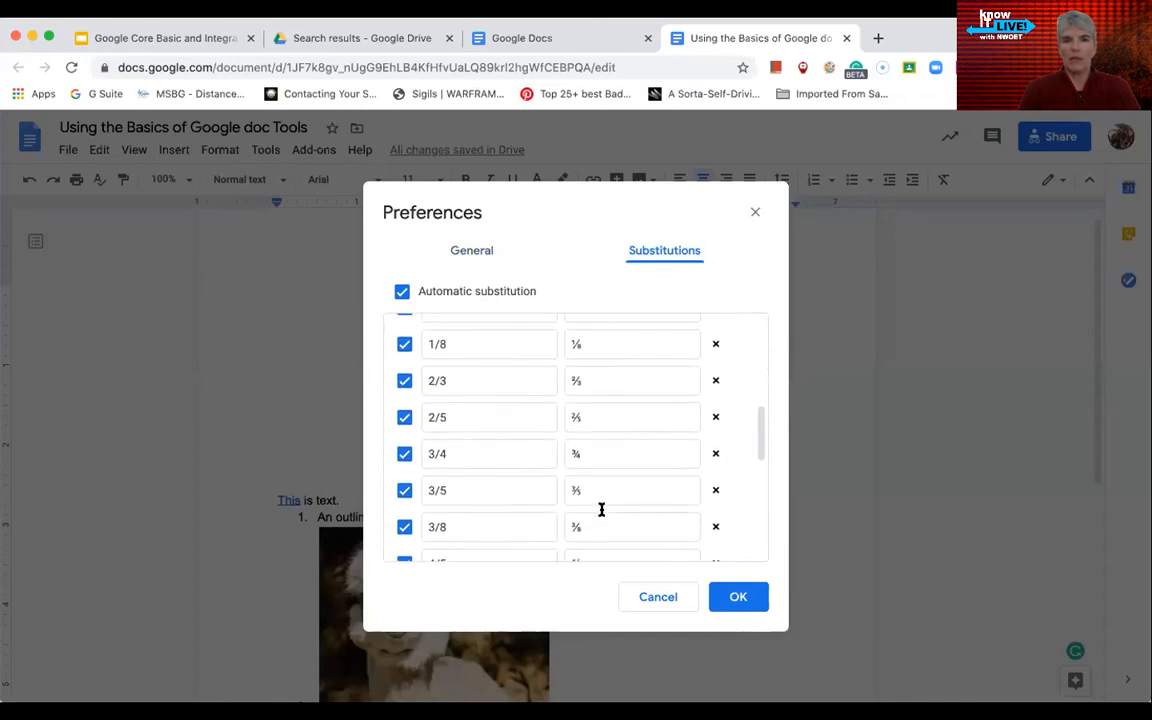
scroll(601, 516, "down", 4)
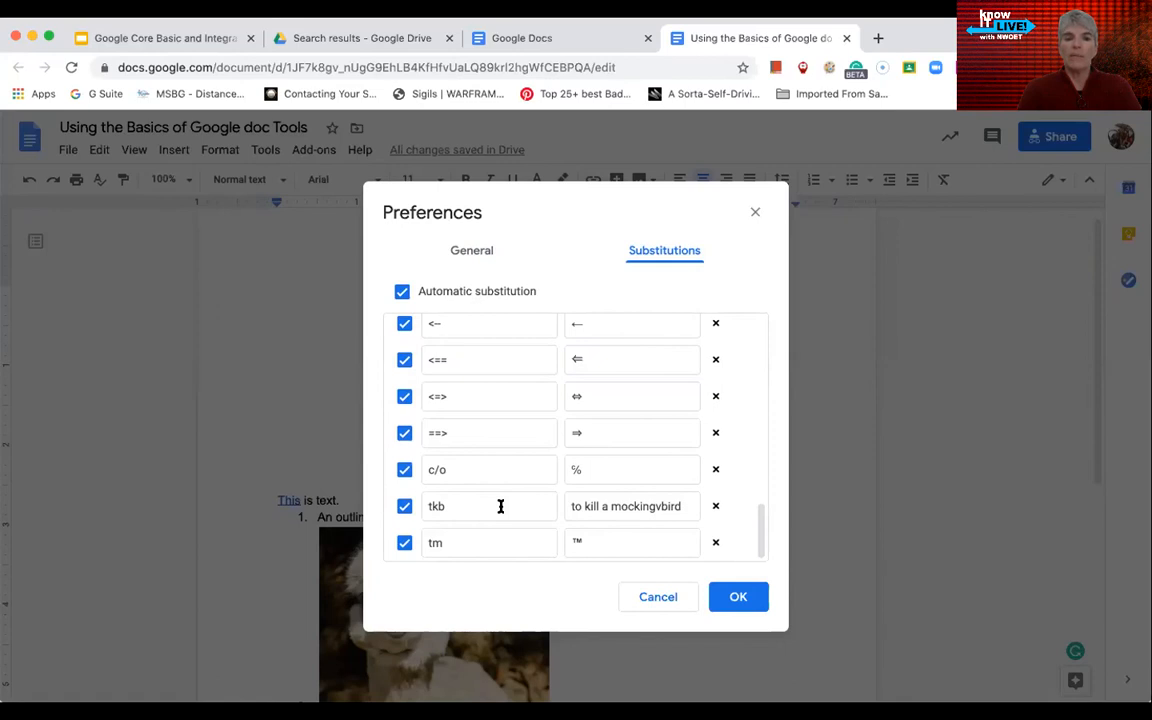
scroll(508, 465, "up", 2)
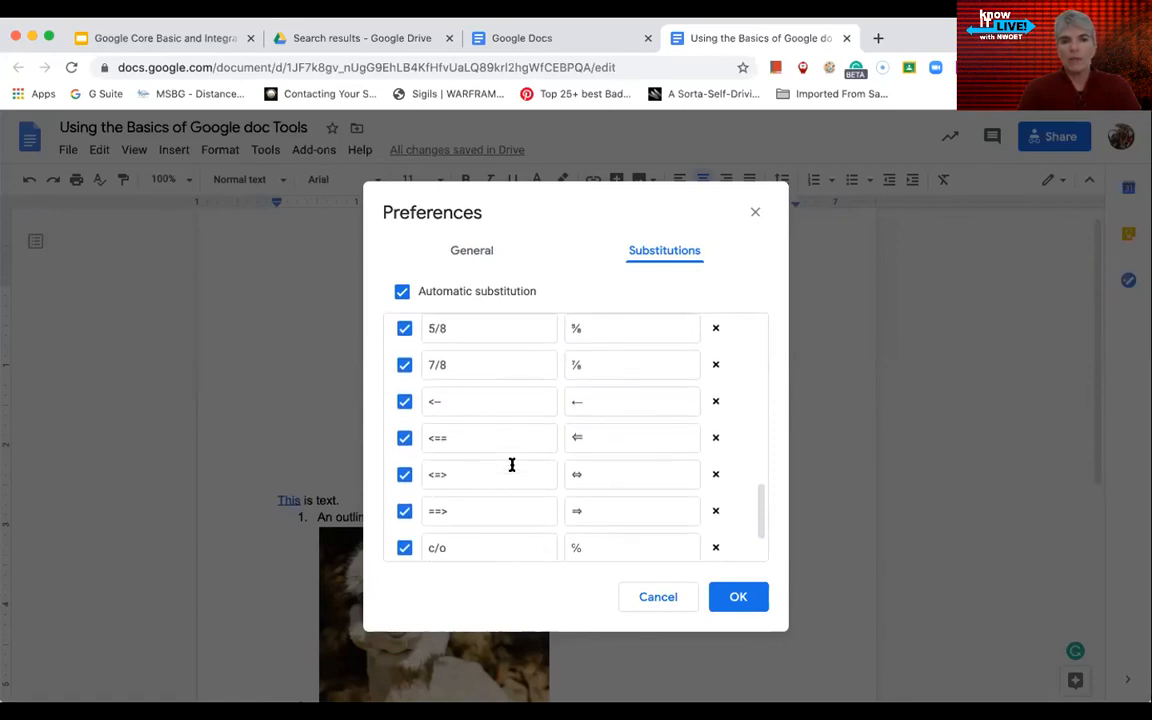
scroll(511, 465, "up", 2)
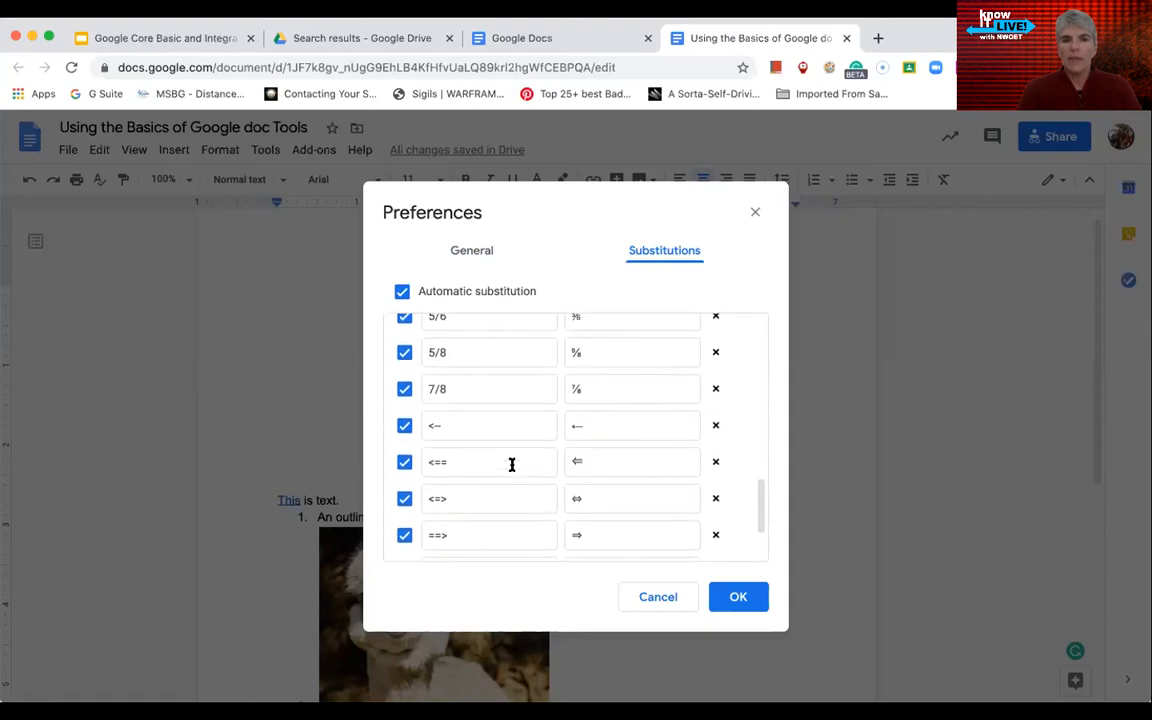
scroll(511, 465, "up", 6)
scroll(511, 465, "up", 8)
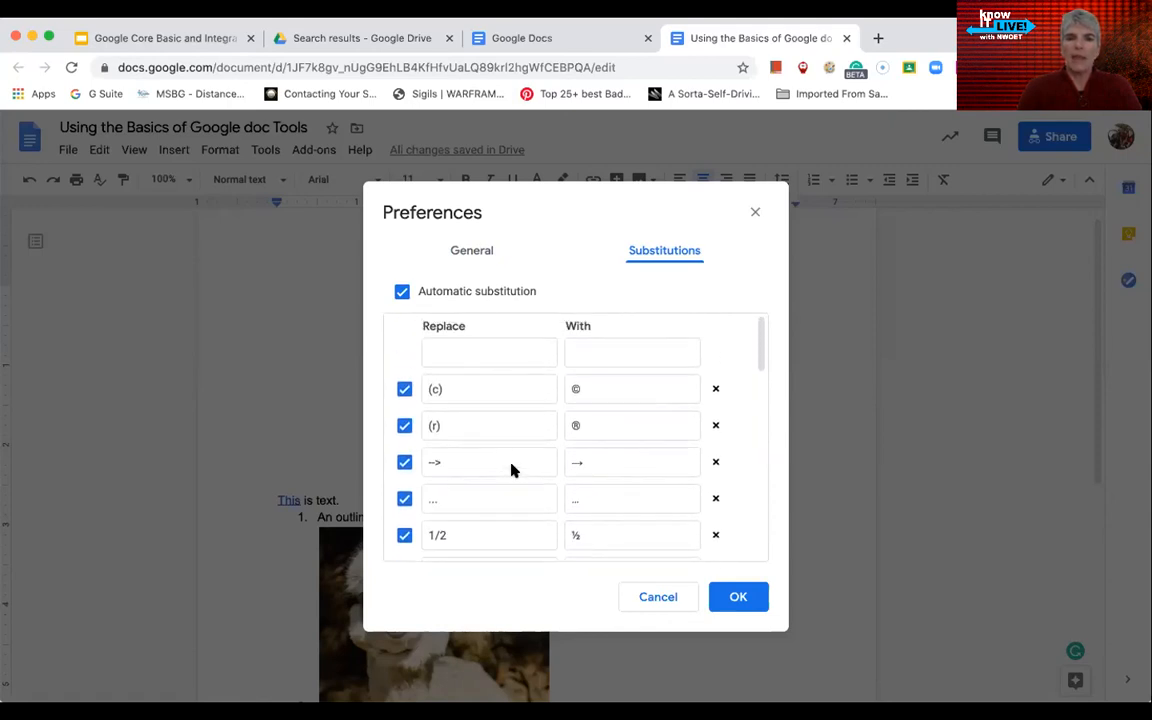
left_click(505, 355)
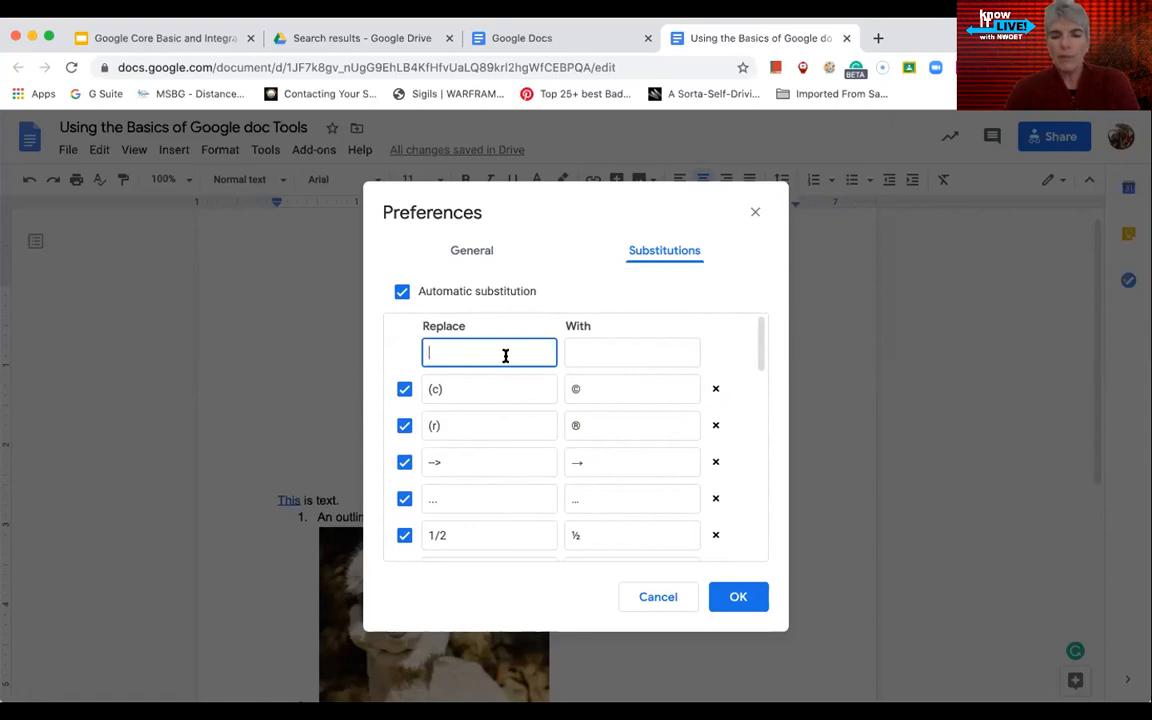
Add a substitution that replaces the author's initials with the author's full name.
type("TRS")
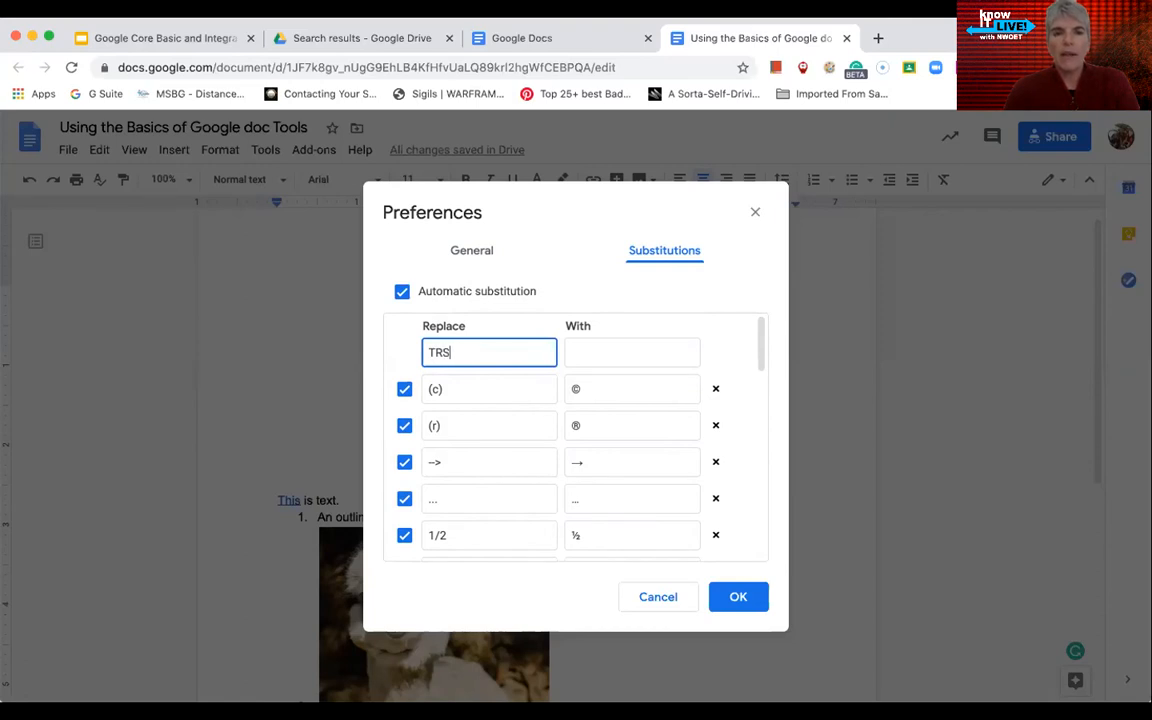
key("Tab")
type("Tonya ")
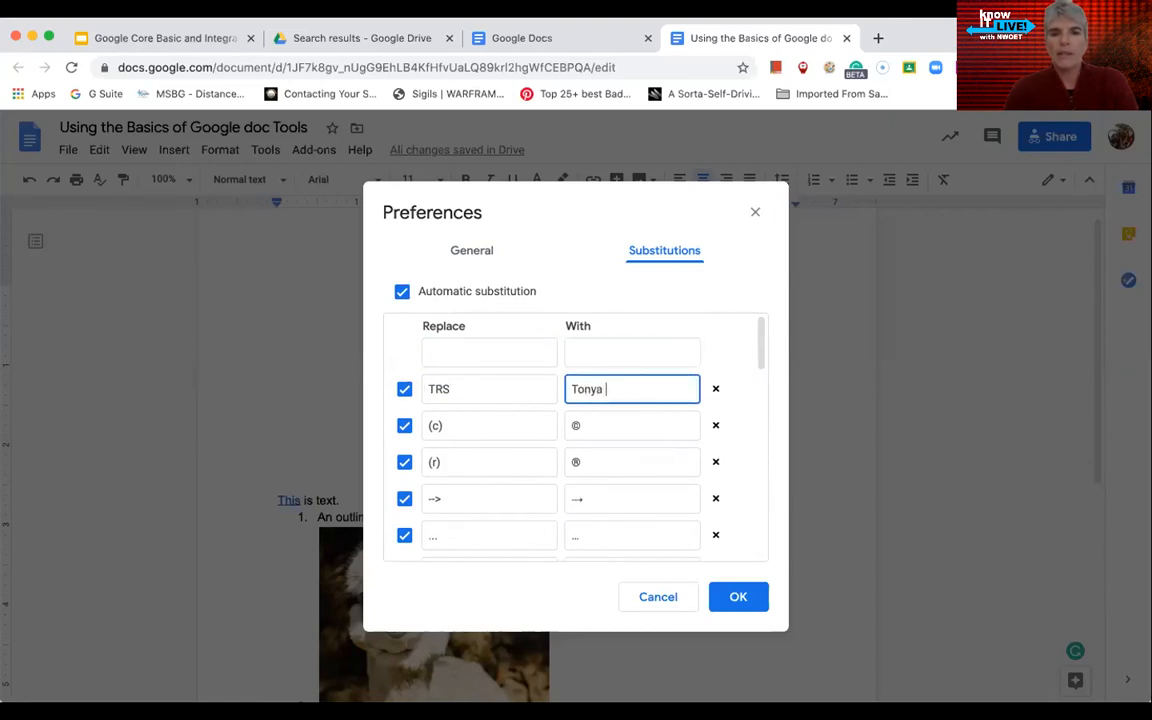
type("Renee Sanders")
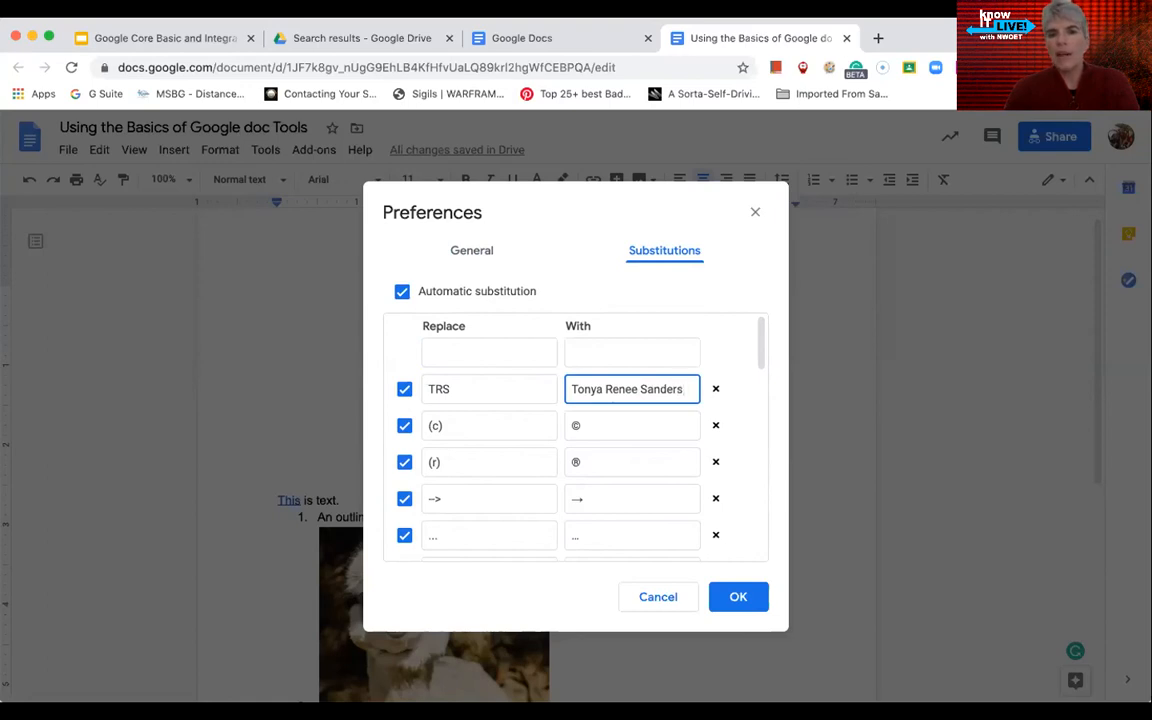
Review the substitution list, including the existing tkb entry, and save the preferences.
scroll(517, 432, "down", 10)
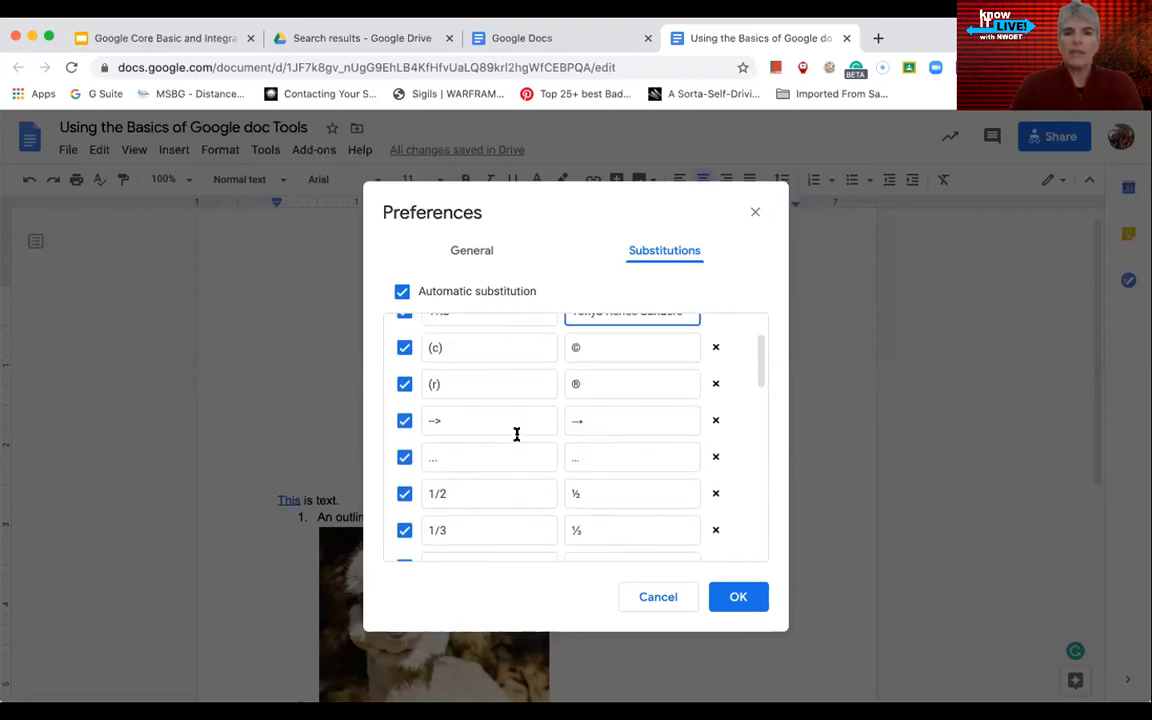
scroll(517, 434, "down", 5)
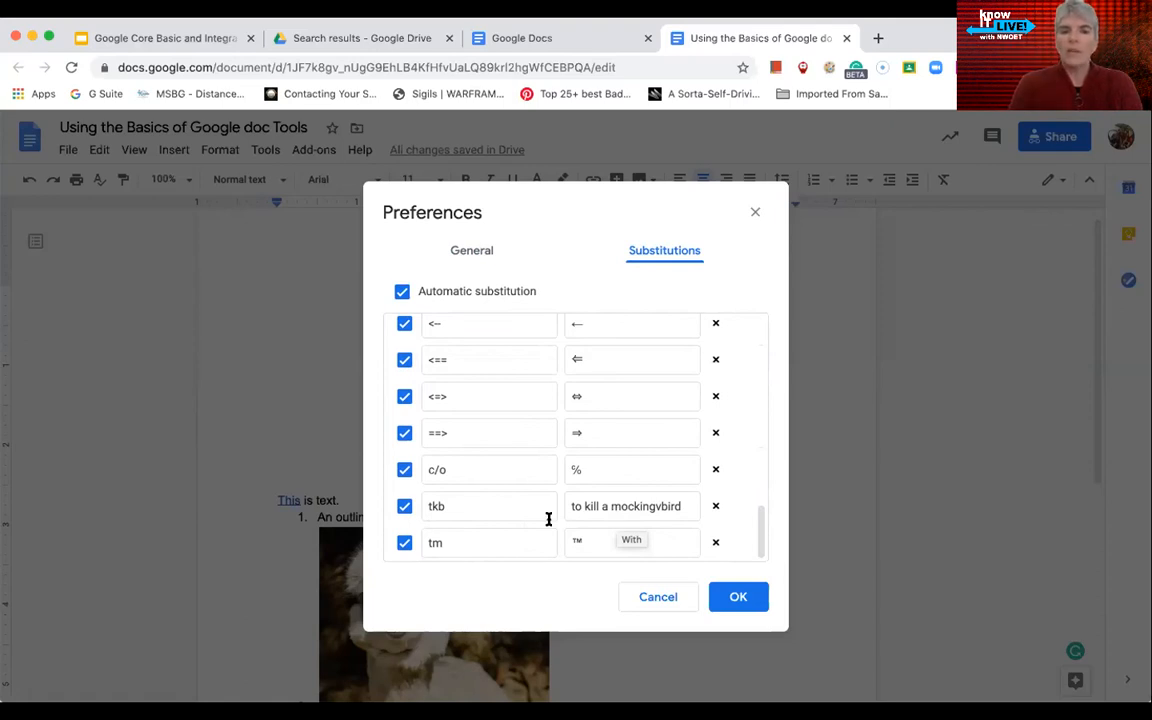
double_click(440, 506)
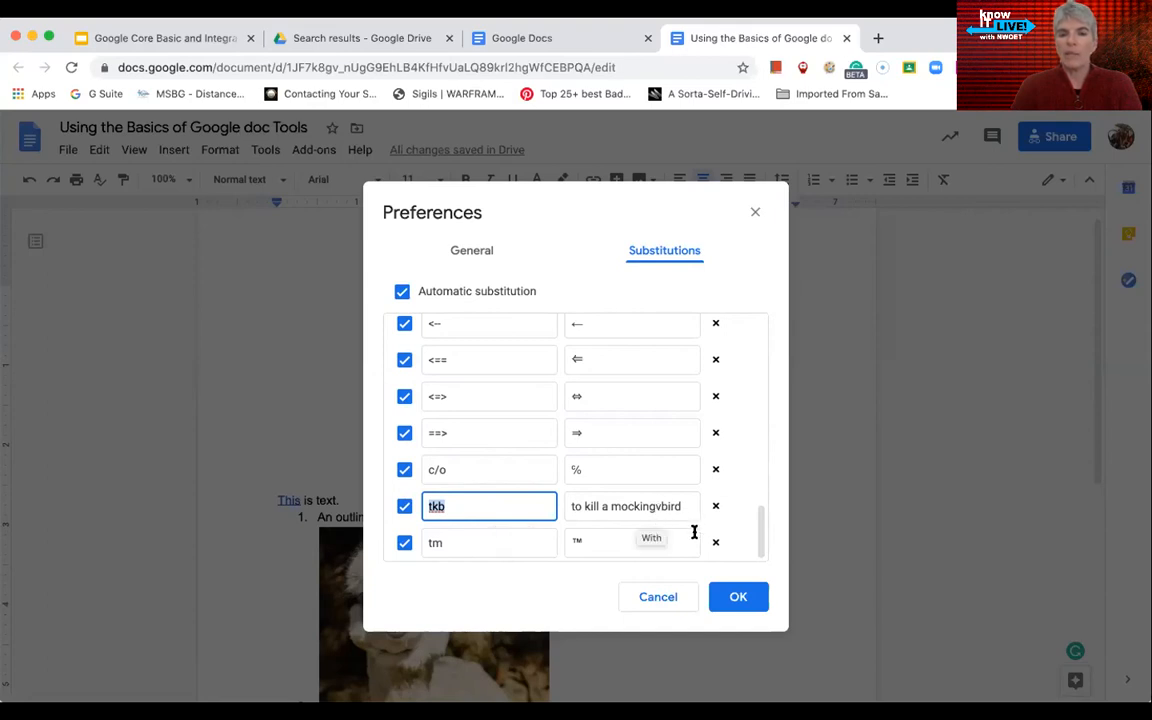
scroll(593, 430, "up", 15)
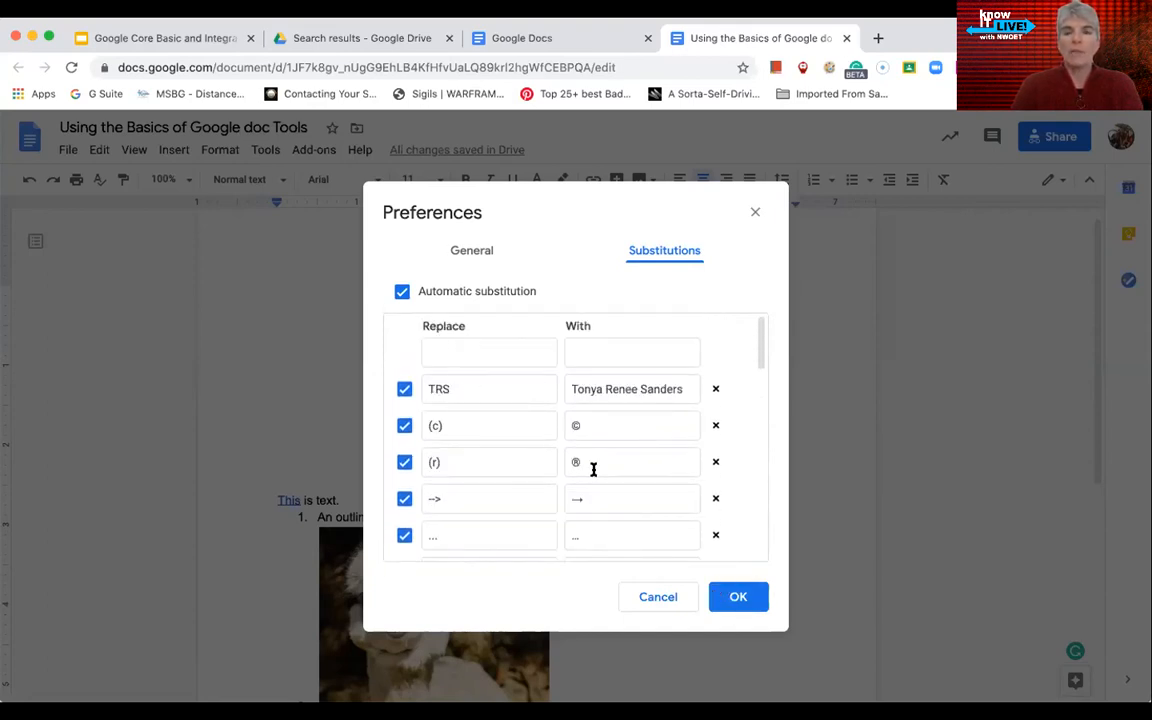
scroll(593, 469, "down", 15)
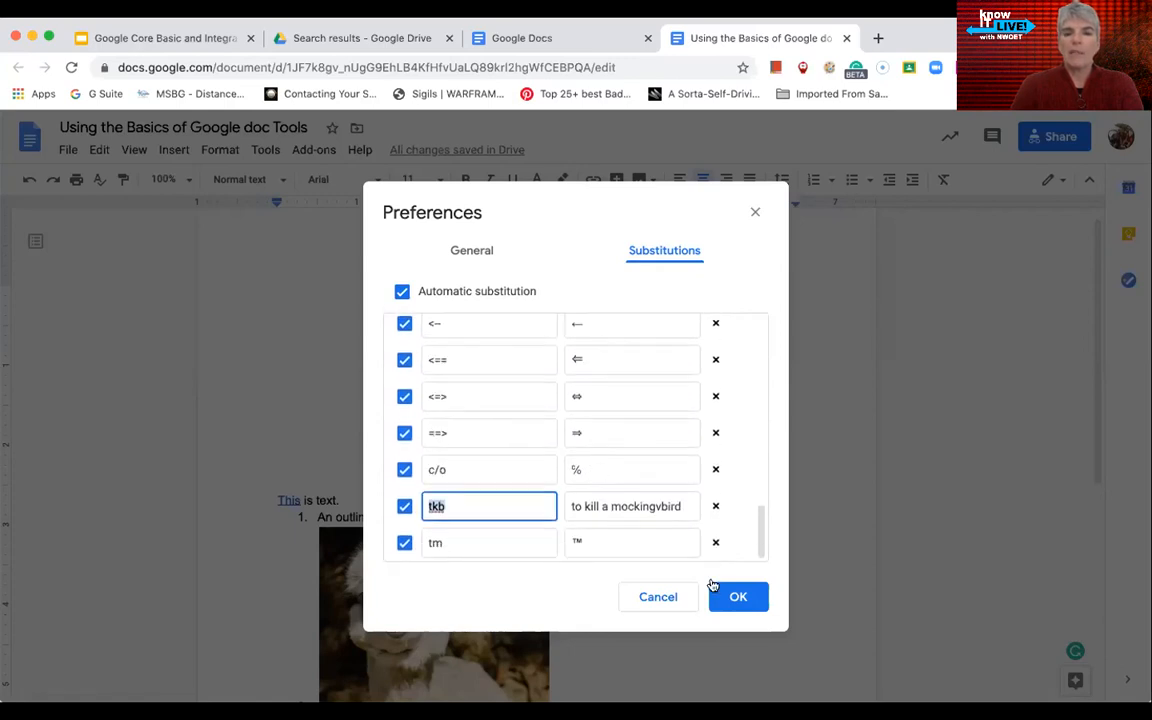
left_click(738, 597)
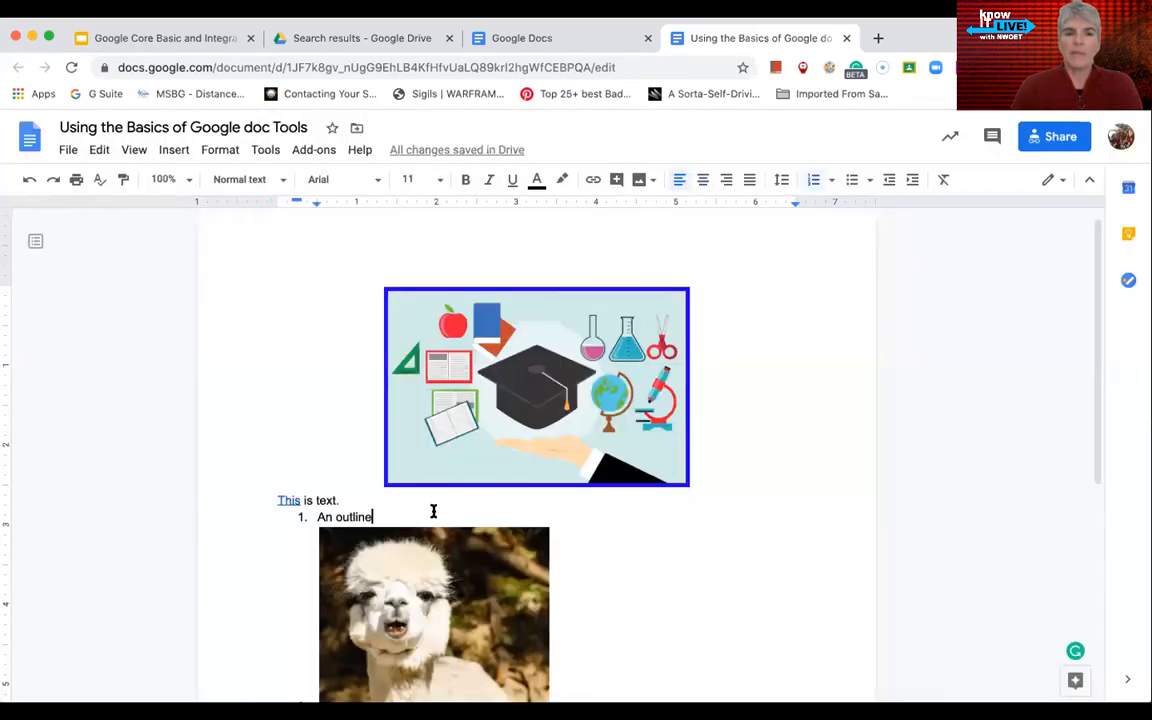